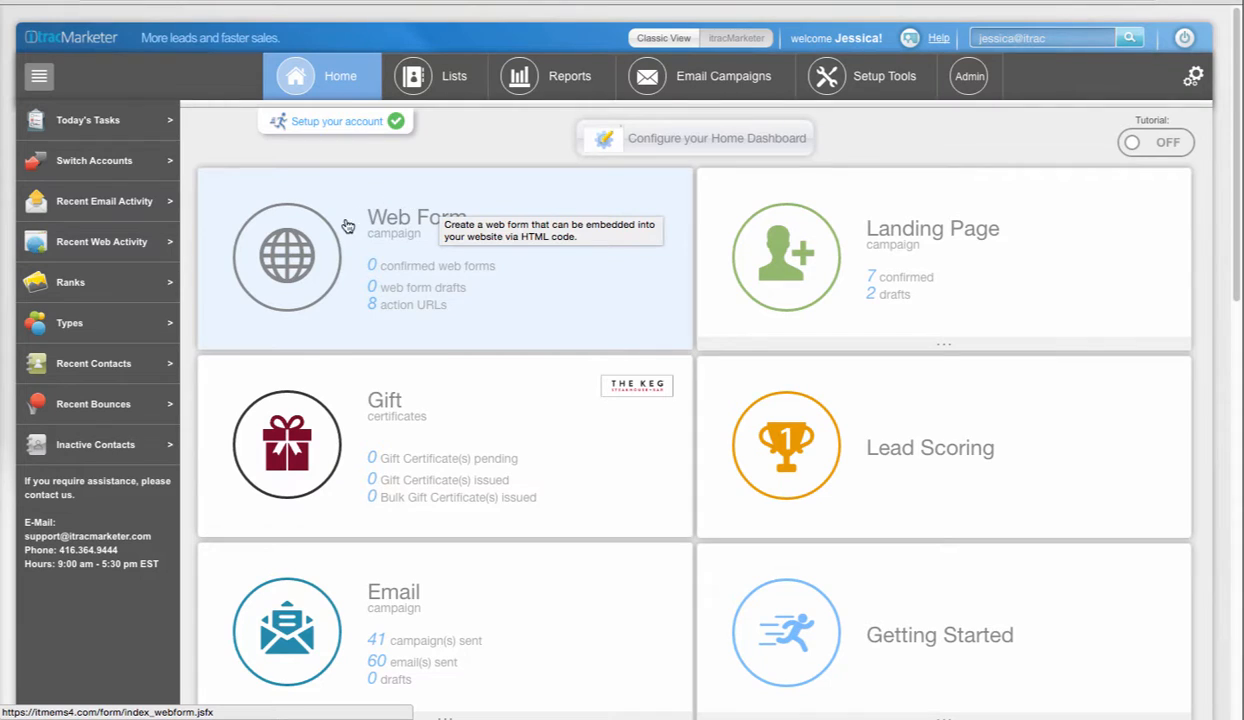
Step: Create a new web form and name it with the owner's first name followed by "Webform"
click(343, 268)
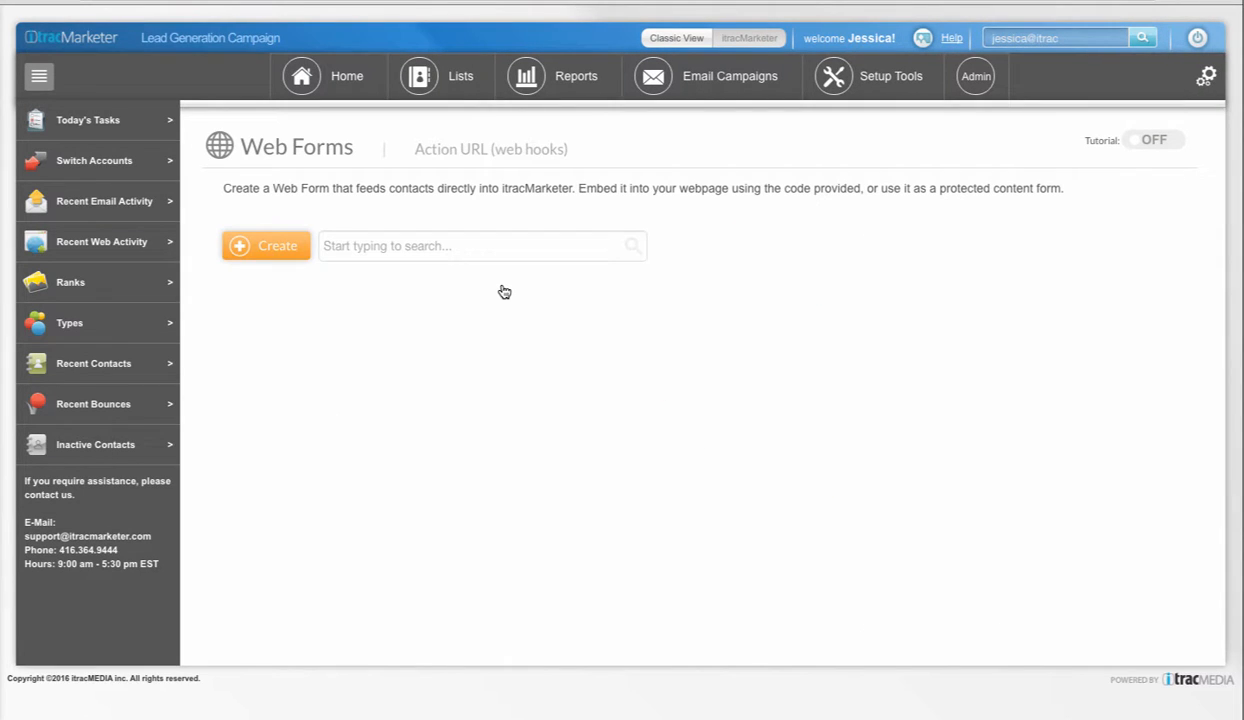
click(277, 254)
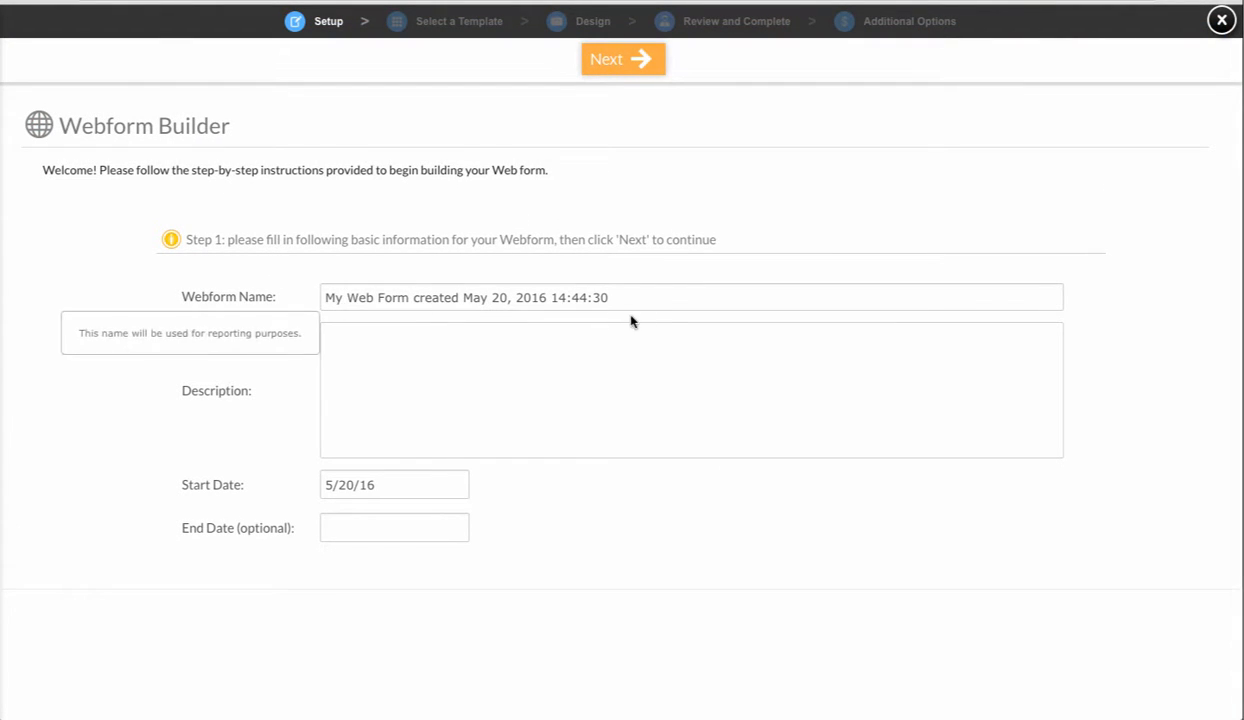
drag(652, 297, 325, 297)
text(J)
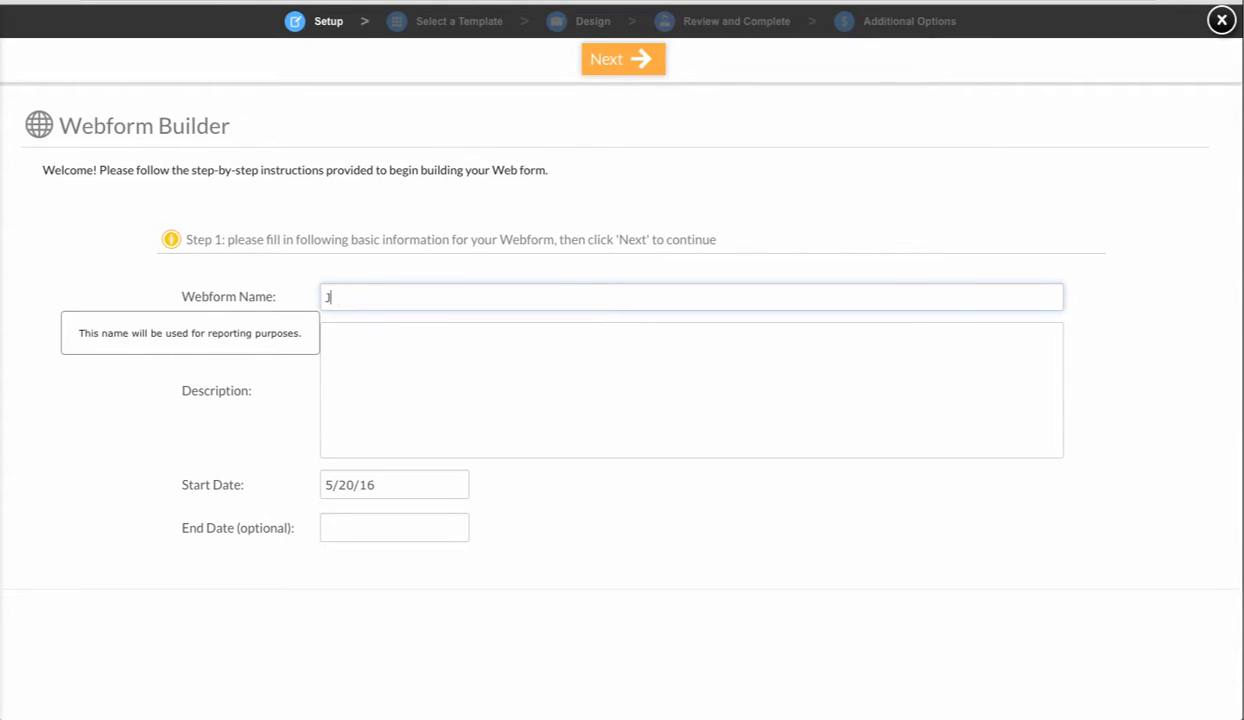
text(essica's Webform)
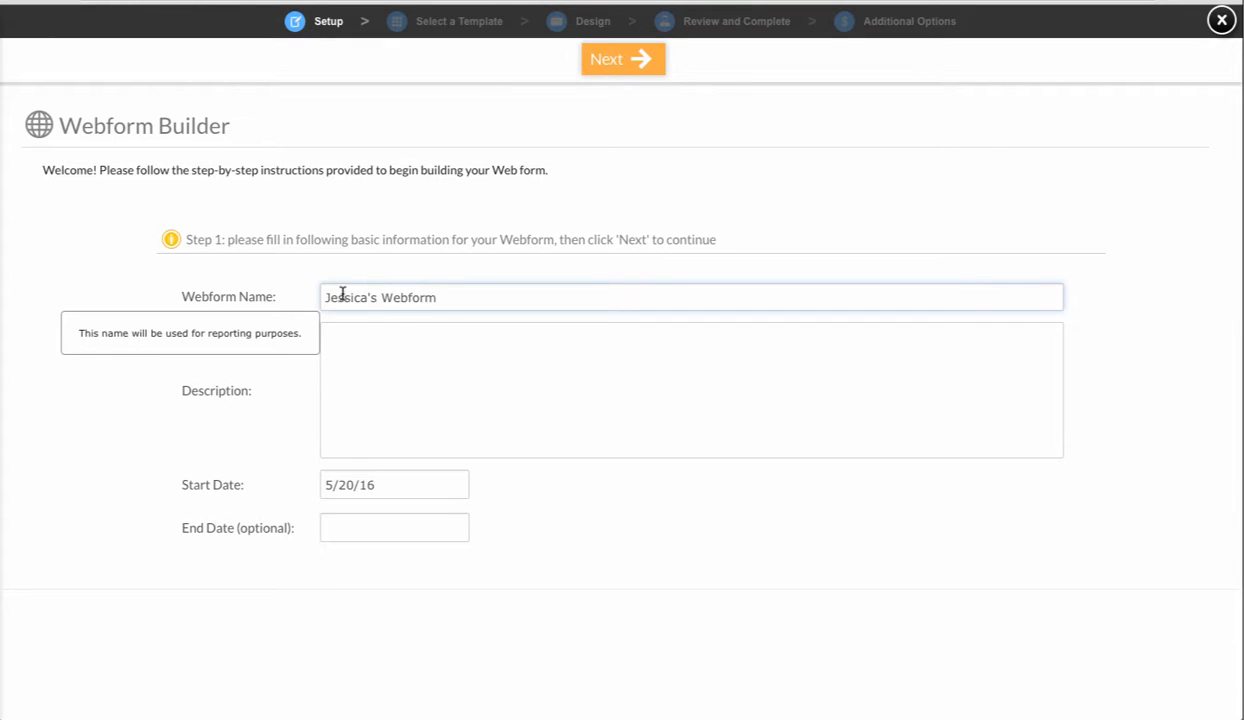
Step: Enter "Newsletter sign up form" as the web form's description and continue to the template selection
click(397, 325)
text(News)
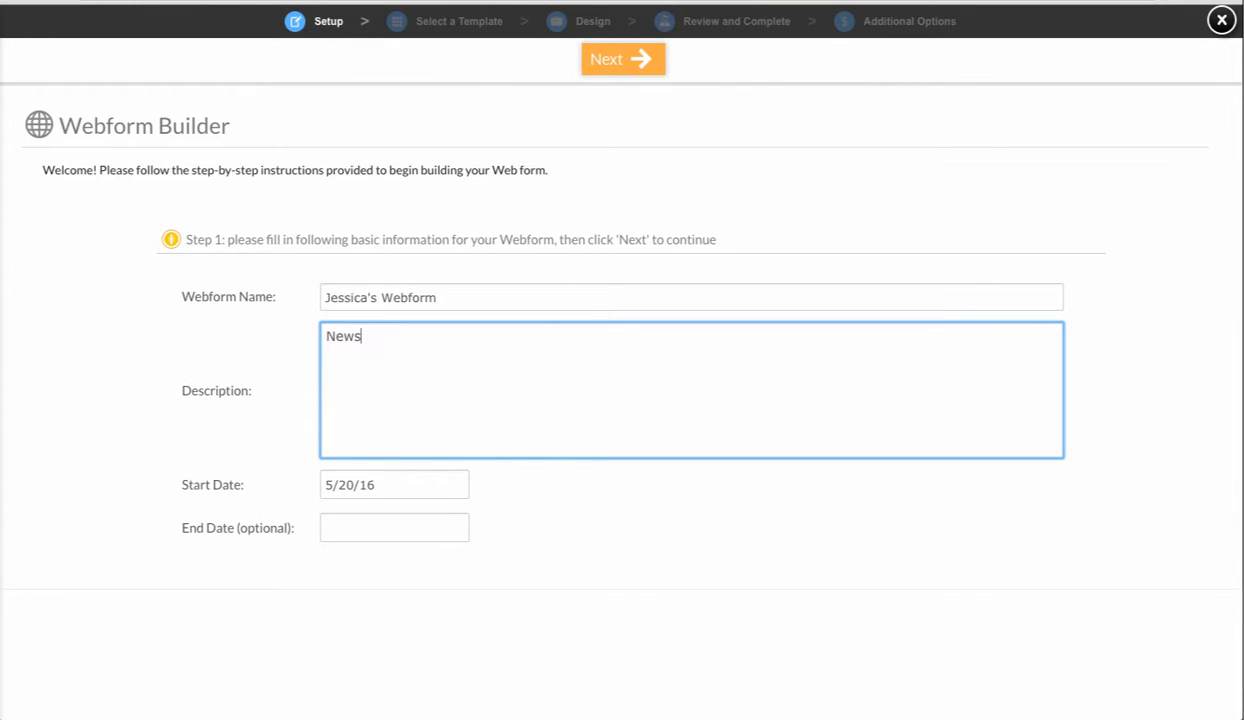
text(letter sign up form)
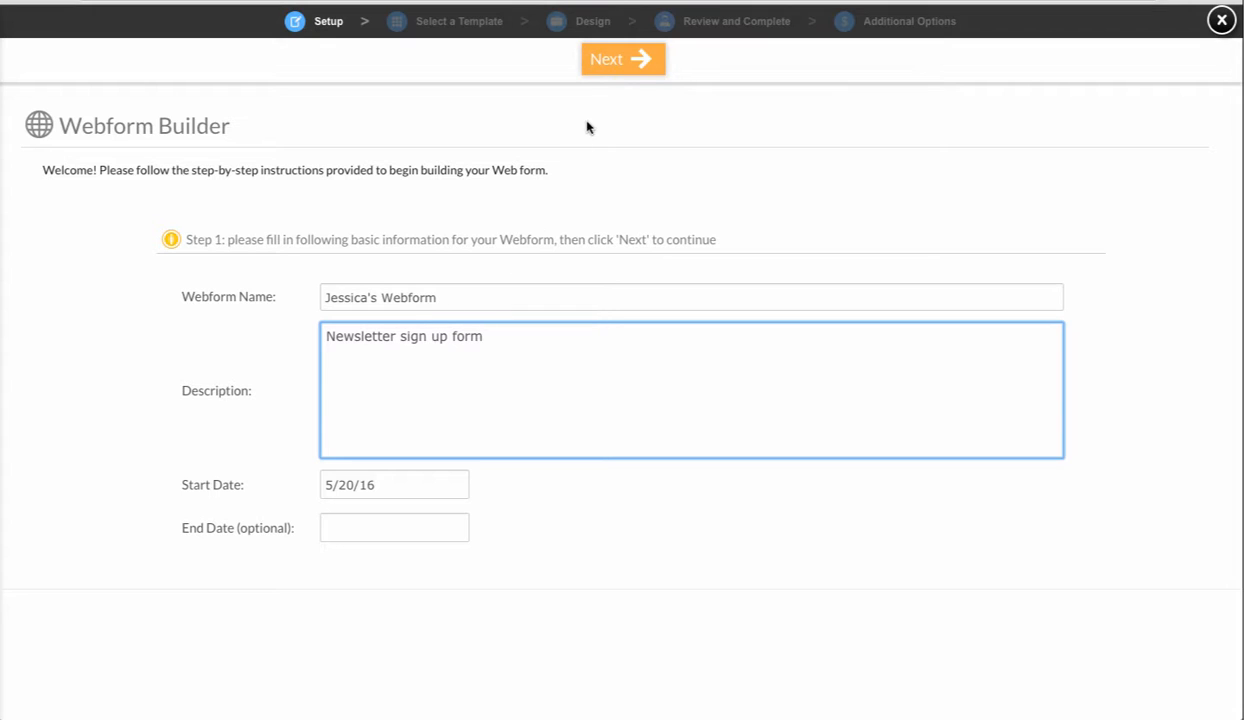
click(621, 66)
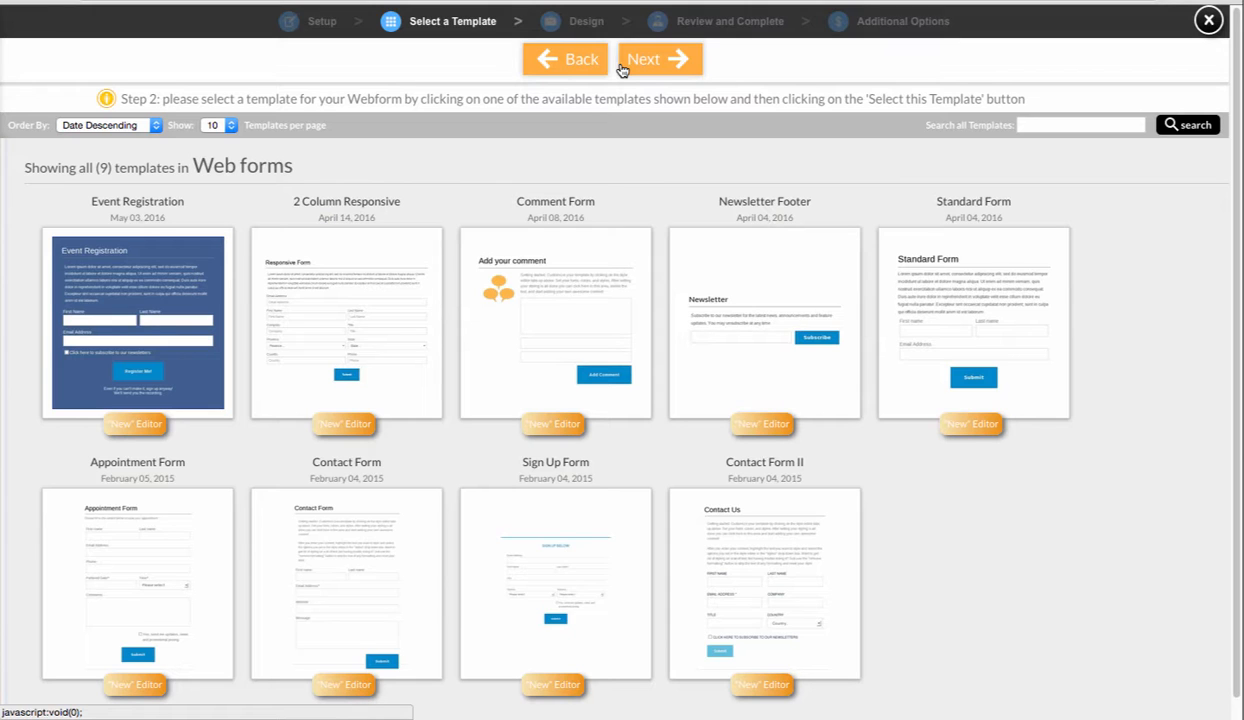
Step: Select the Standard Form template for the web form
scroll(677, 164, down, 1)
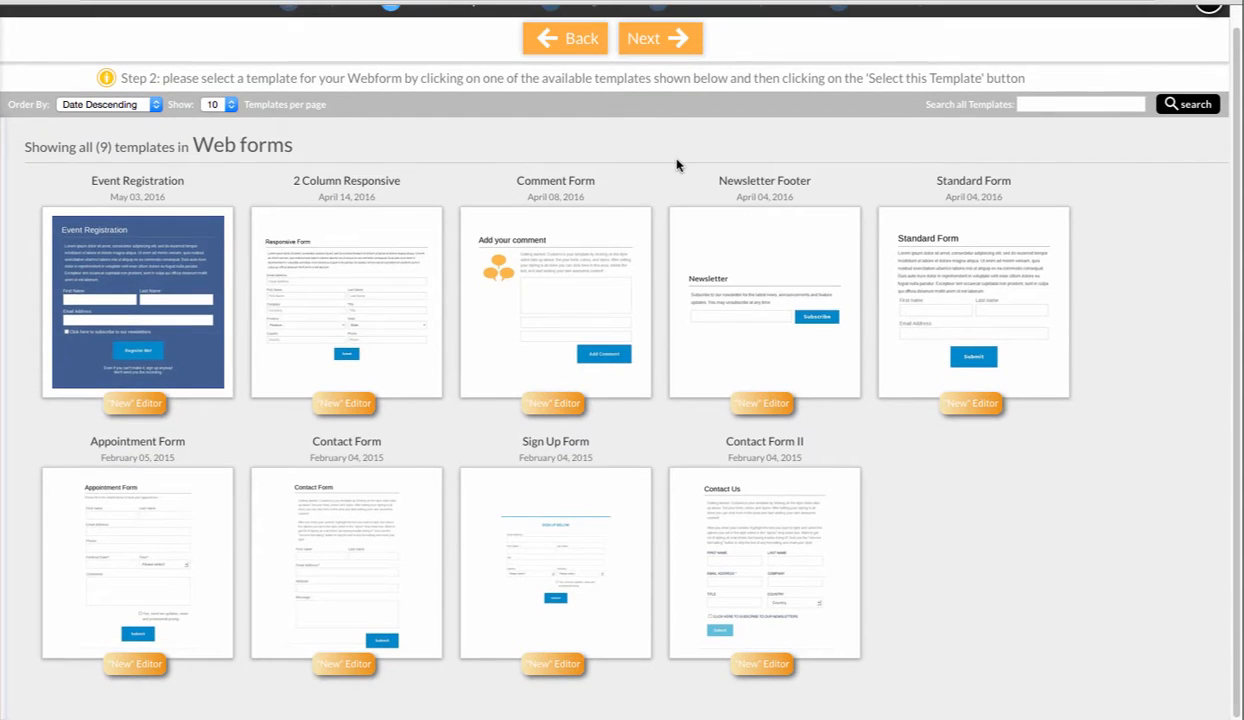
mouse_move(186, 494)
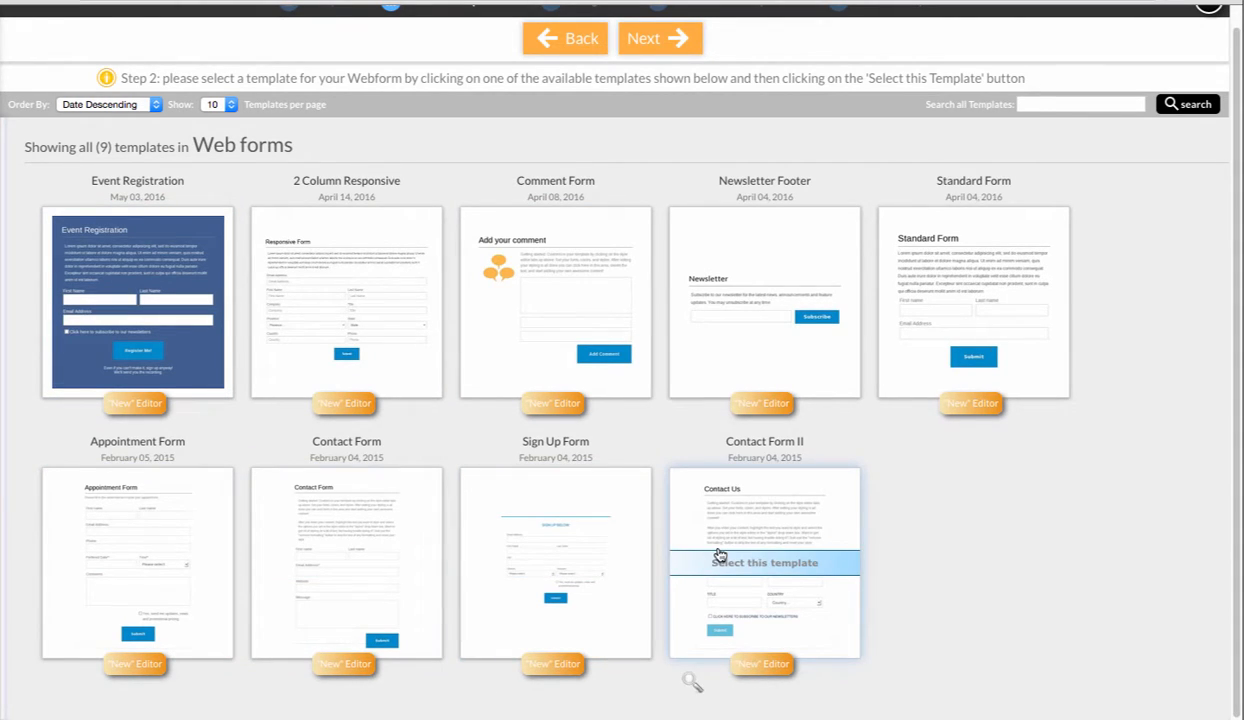
click(972, 302)
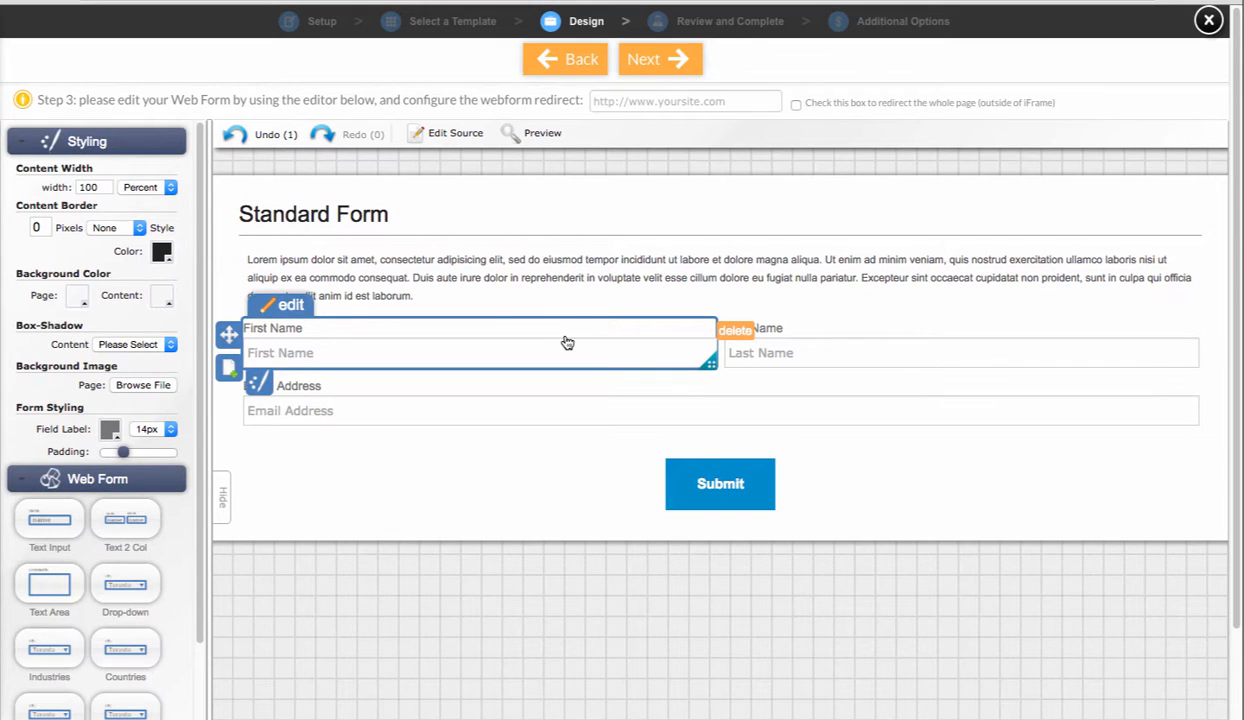
Step: Replace the form's "Standard Form" heading with "Newsletter Sign Up"
click(390, 218)
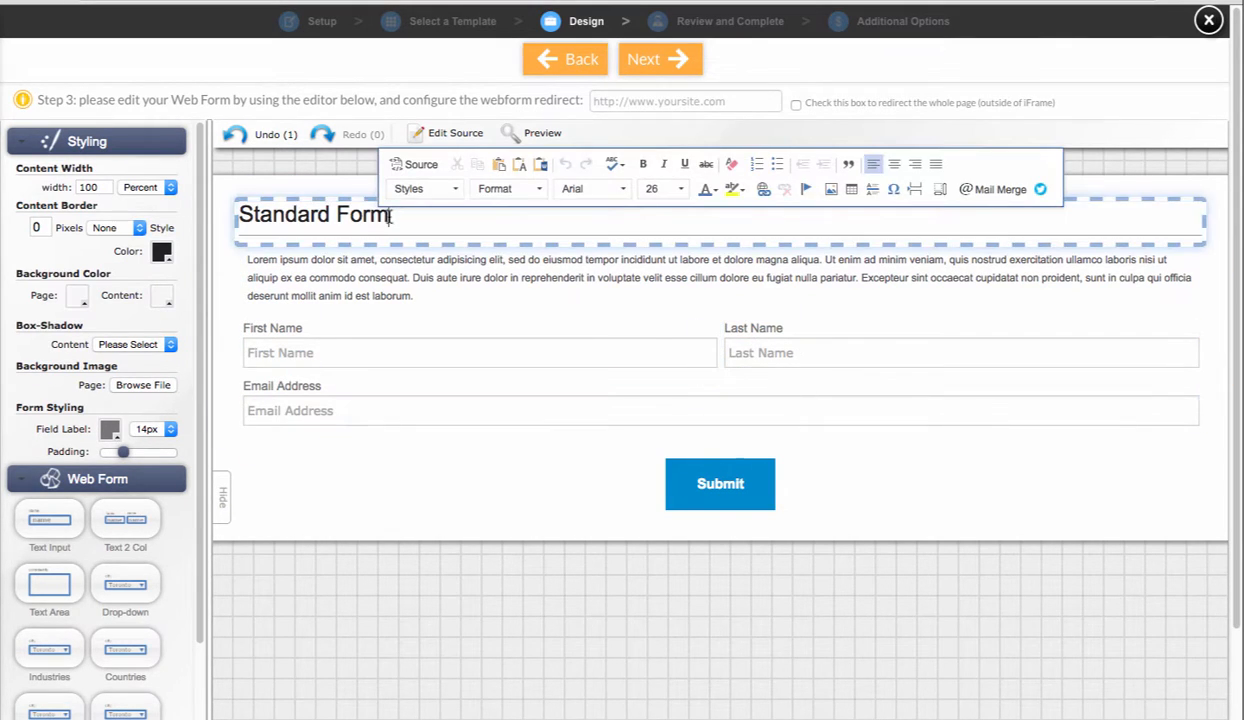
drag(390, 218, 238, 215)
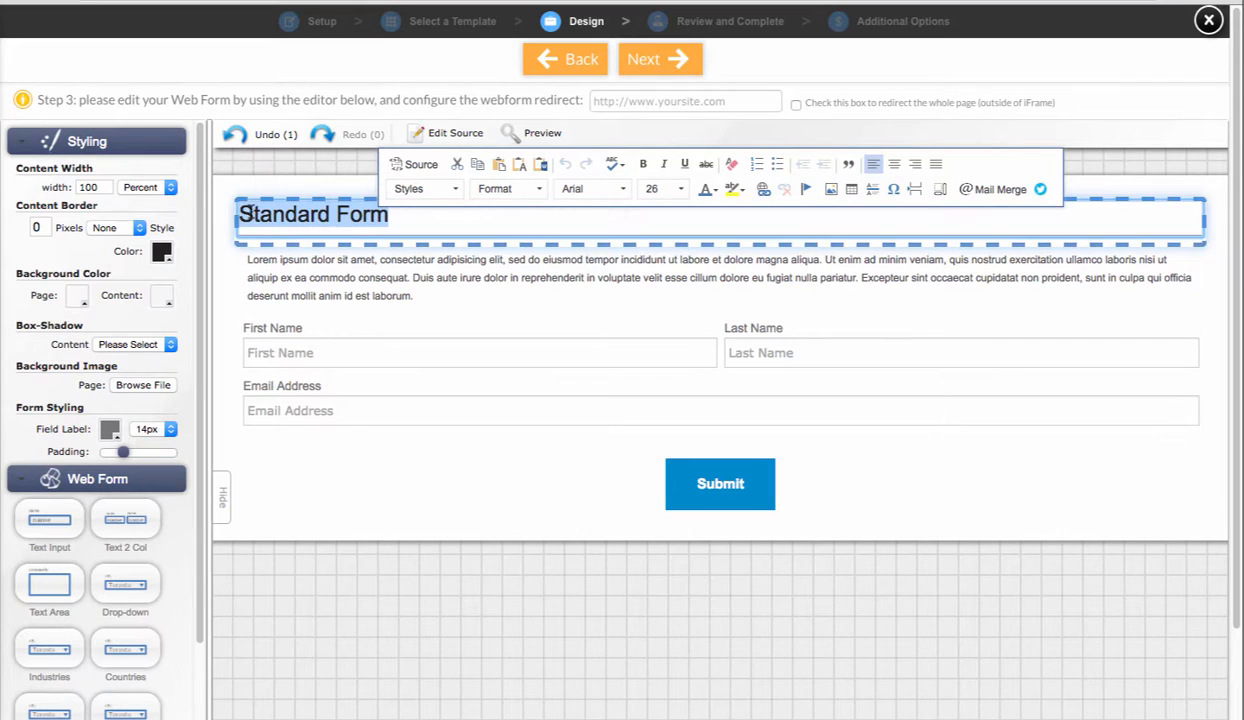
text(Newsletter)
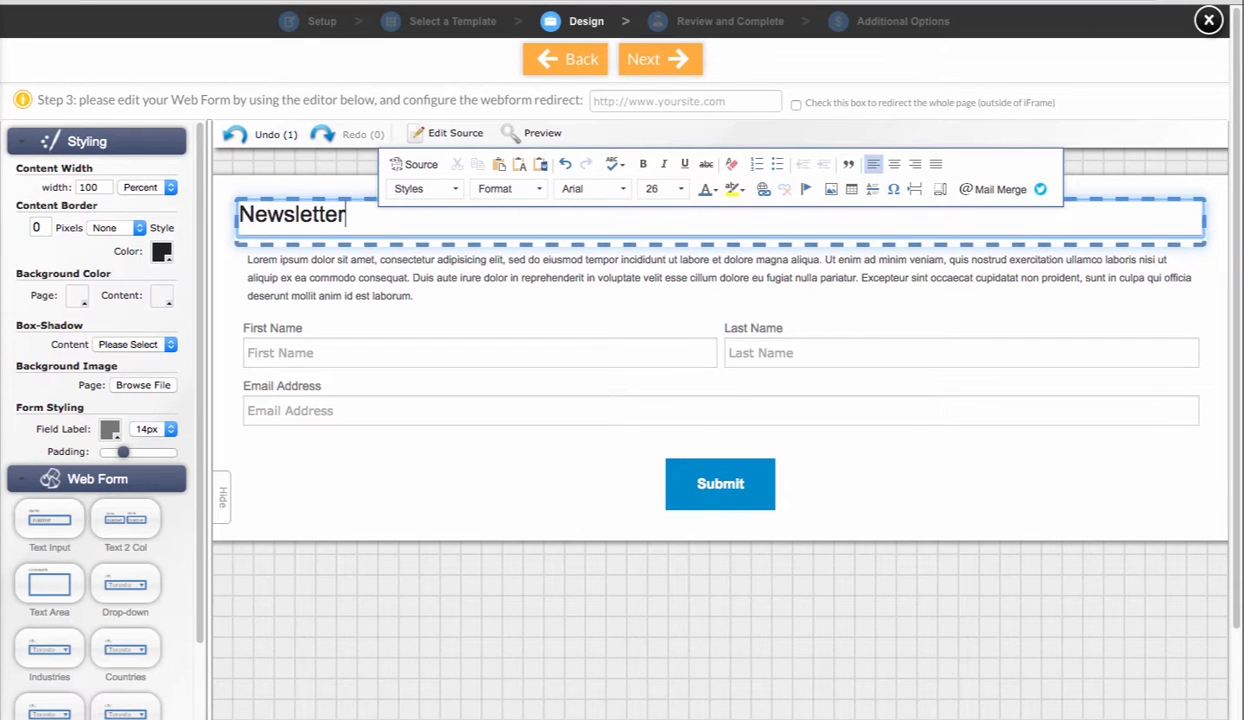
text( Sign Up)
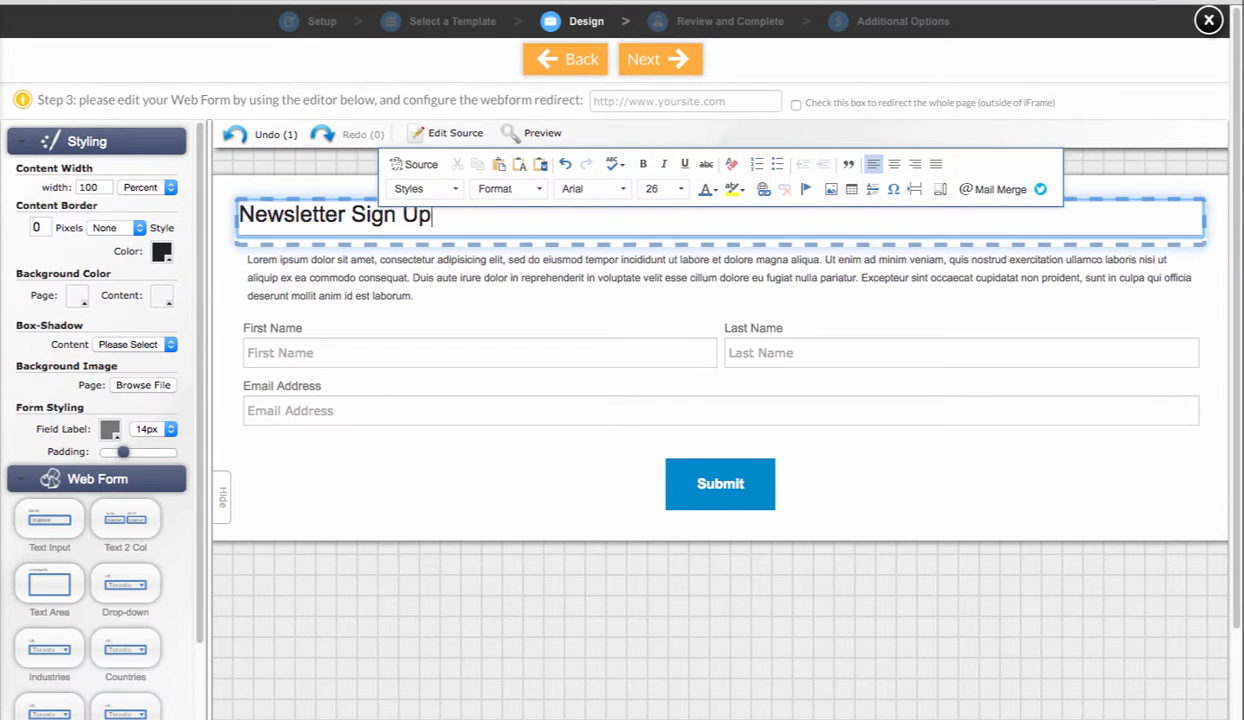
Step: Replace the placeholder paragraph under the heading with "Please fill in your information below to recieve our monthly newsletter"
click(288, 272)
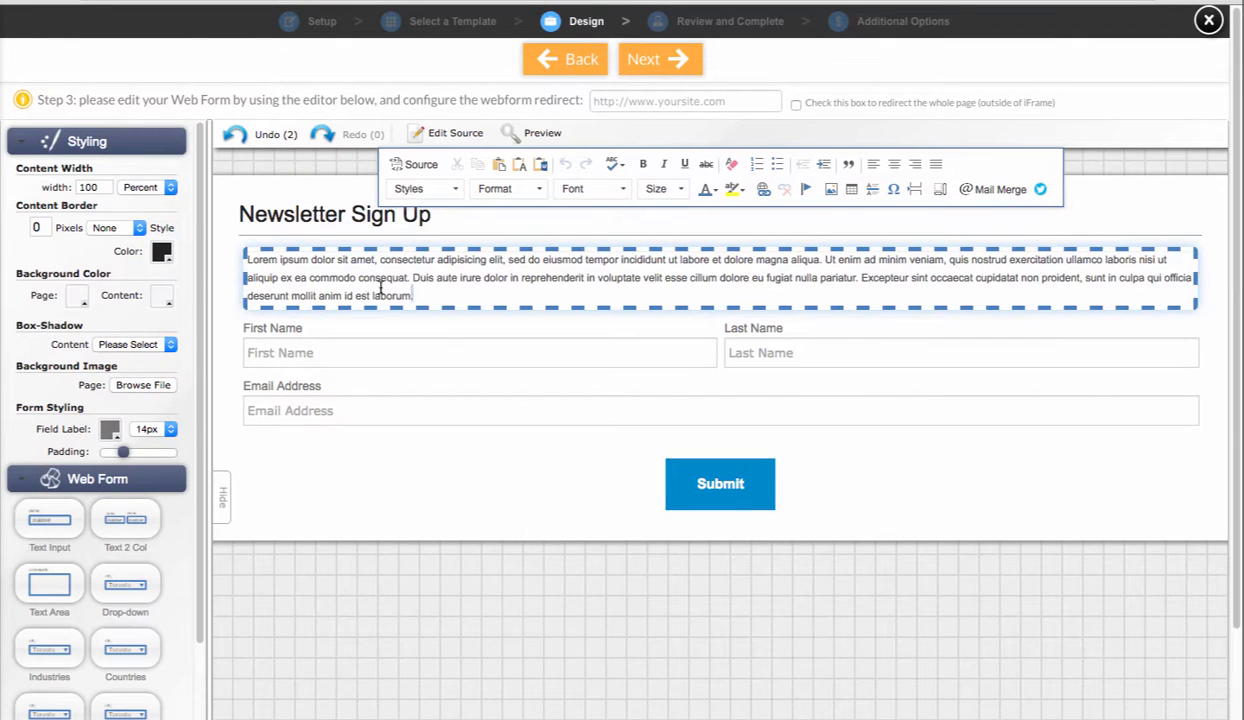
drag(486, 298, 262, 260)
text(Please fill in your information below to re)
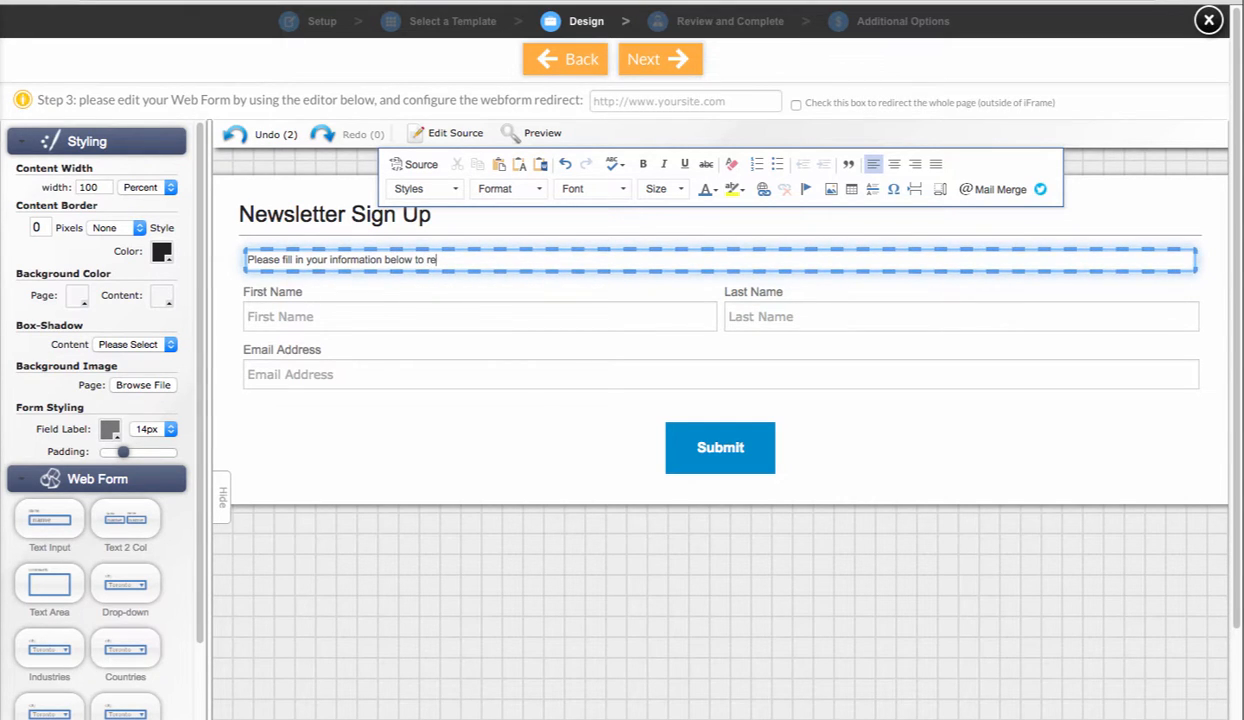
text(cieve our month)
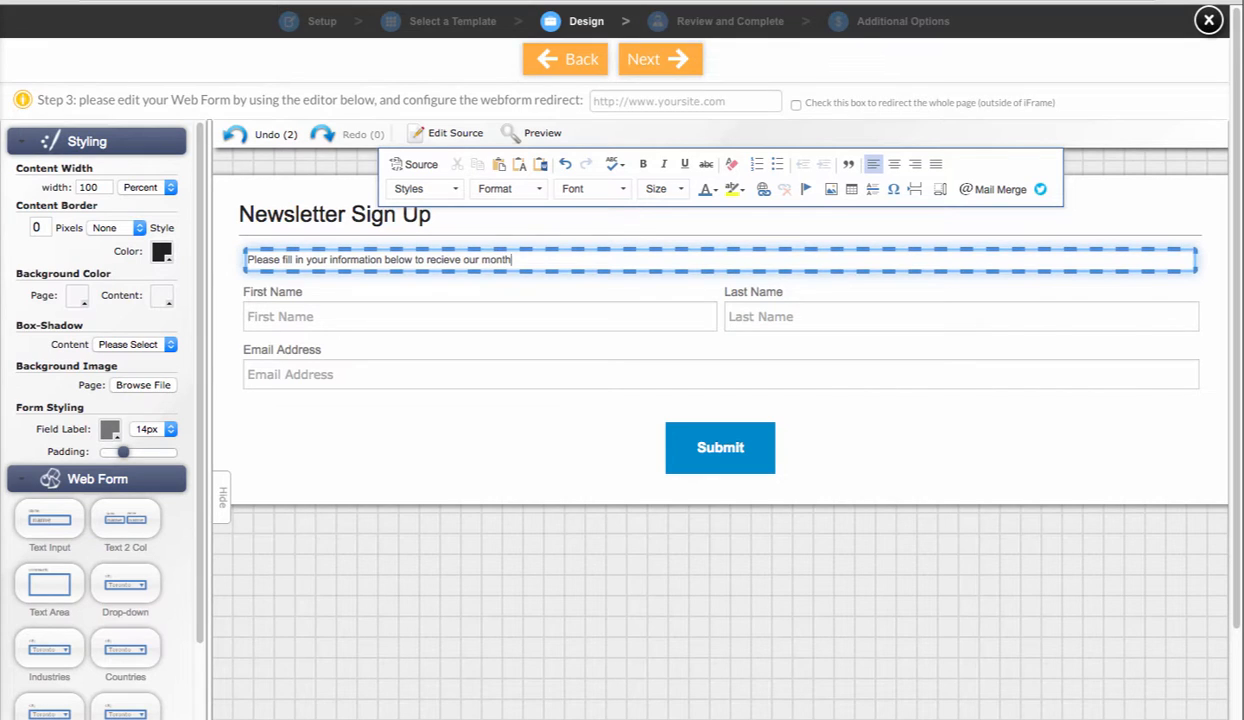
text(ly newsletter)
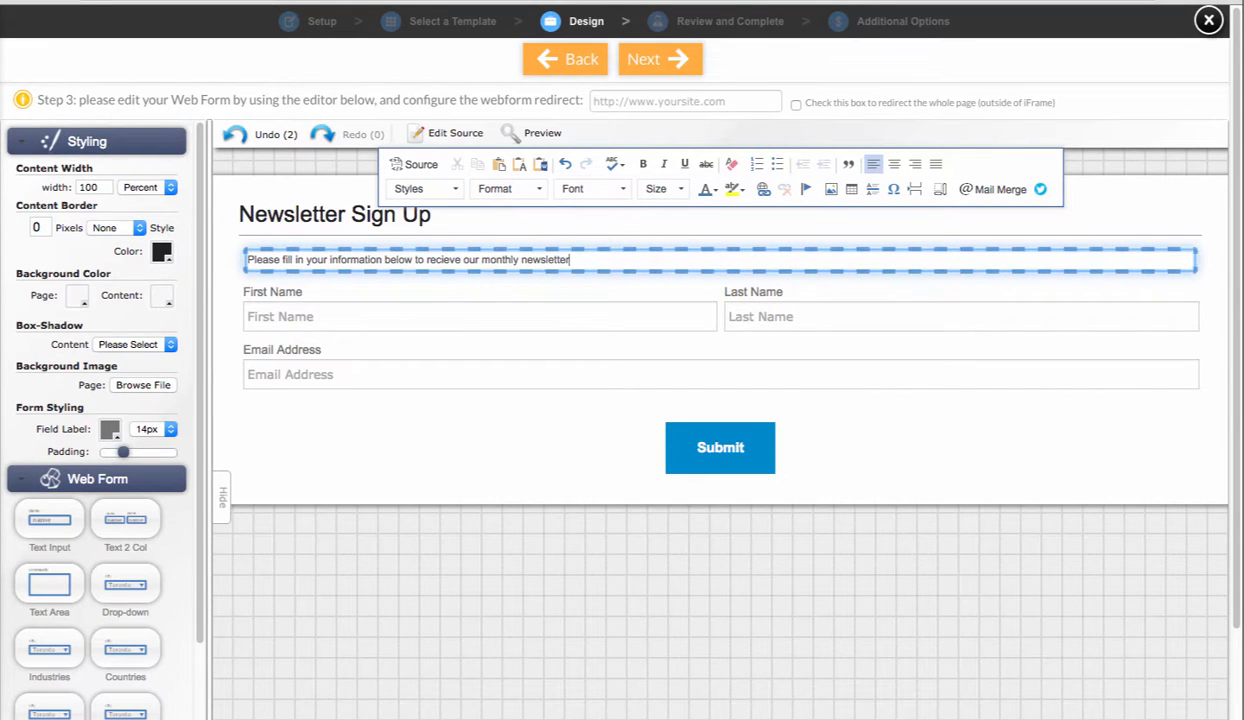
click(271, 435)
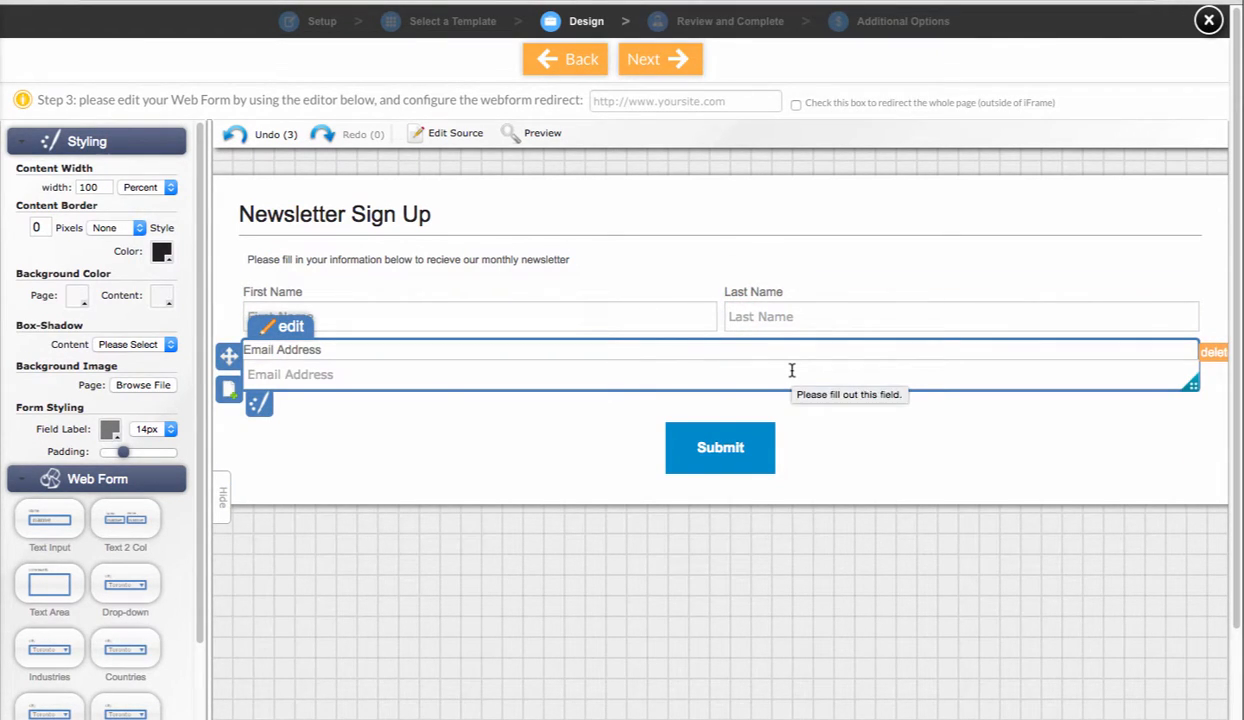
Step: Add a drop-down field and, beneath it, a comments text area between the email address field and the submit button
scroll(225, 415, down, 2)
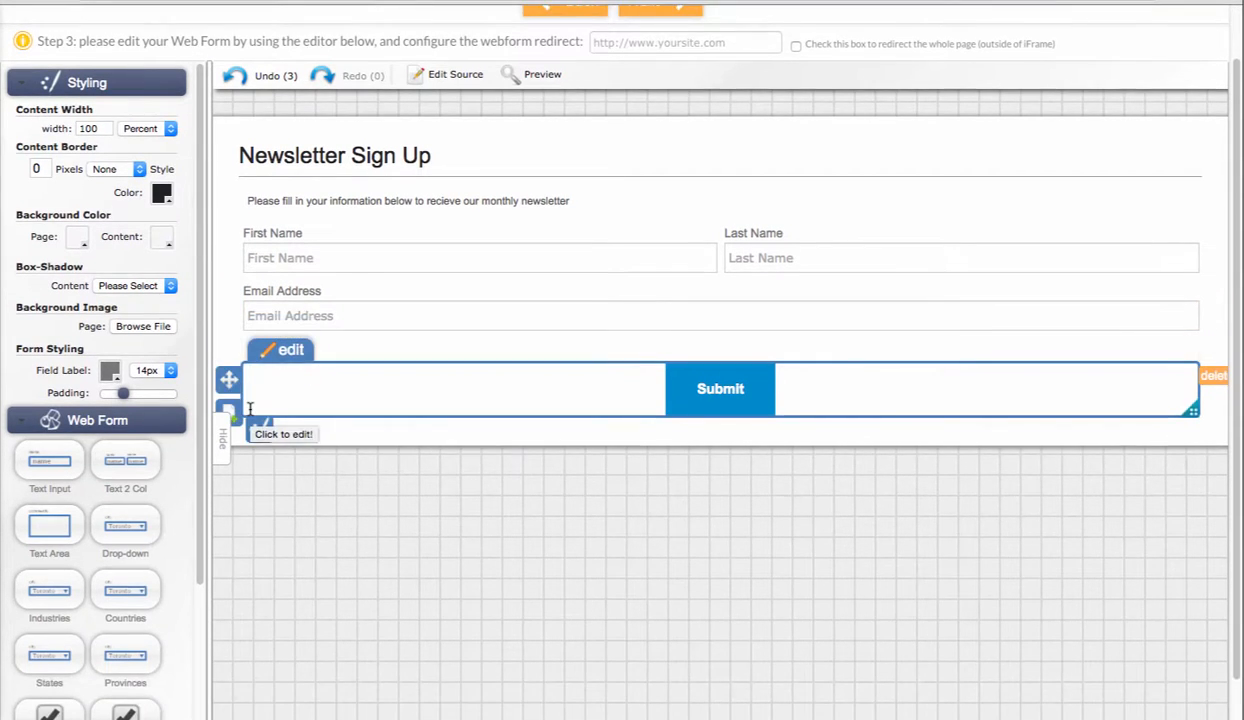
scroll(192, 382, down, 5)
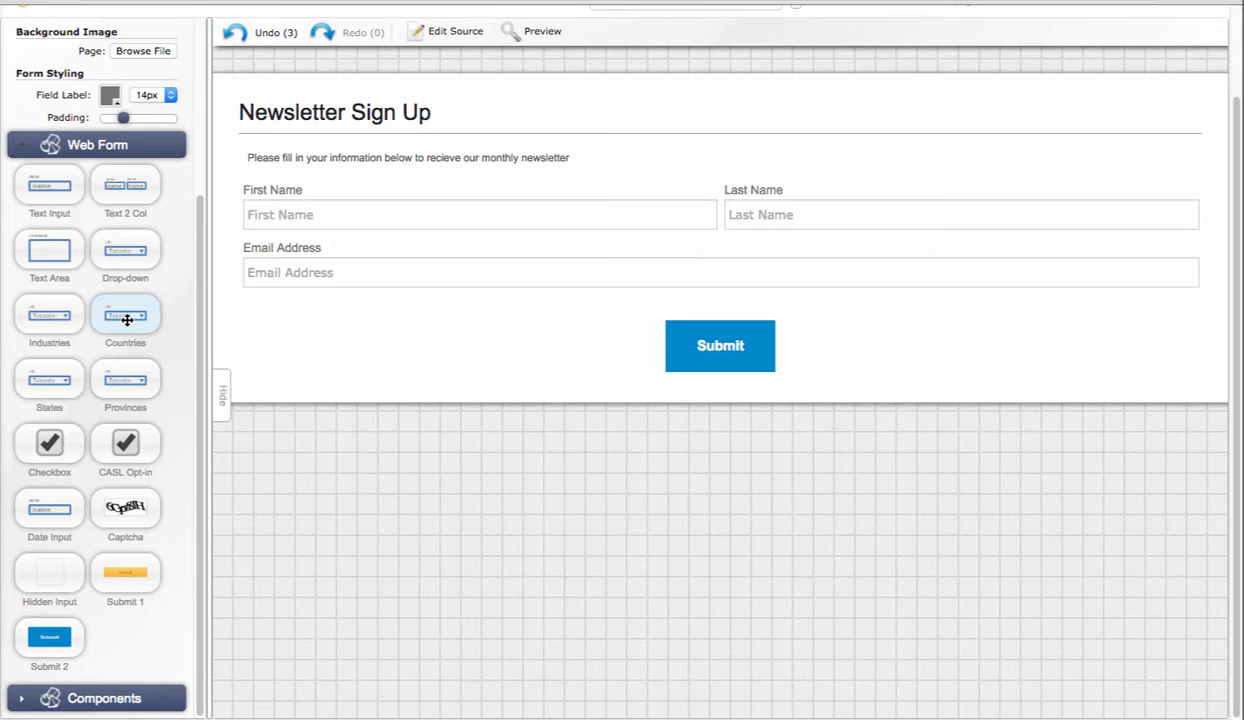
drag(123, 247, 484, 620)
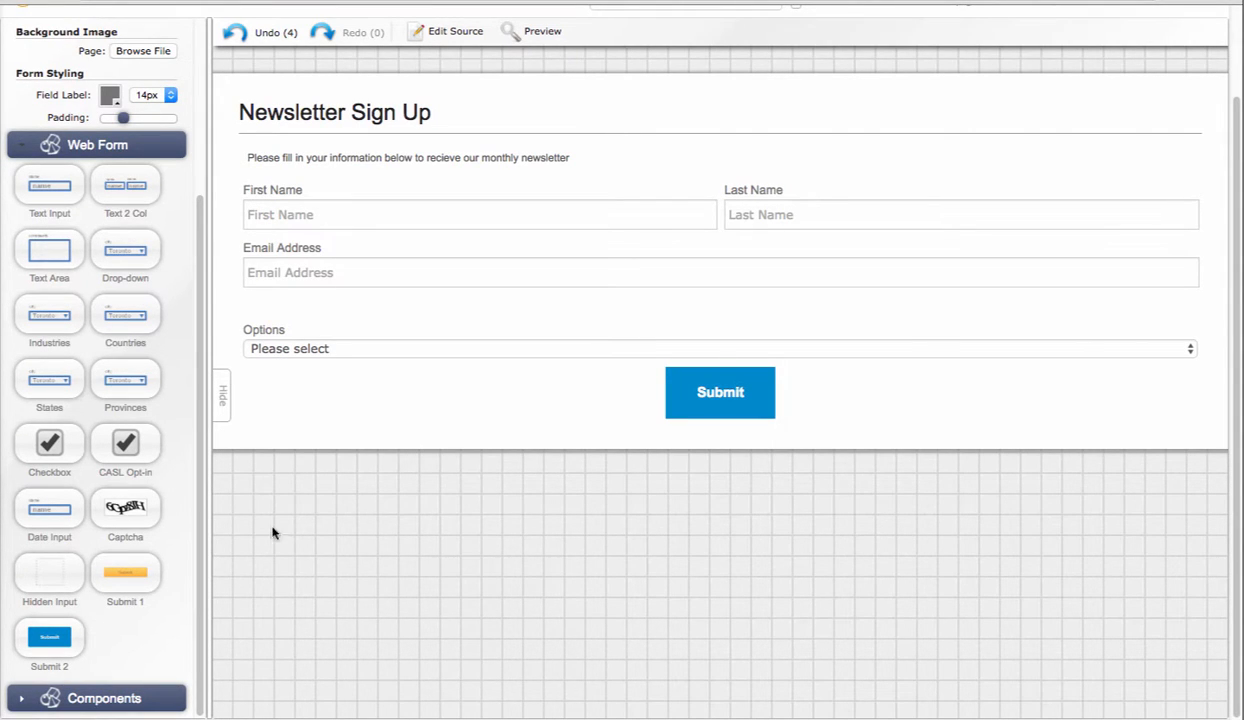
drag(46, 259, 557, 557)
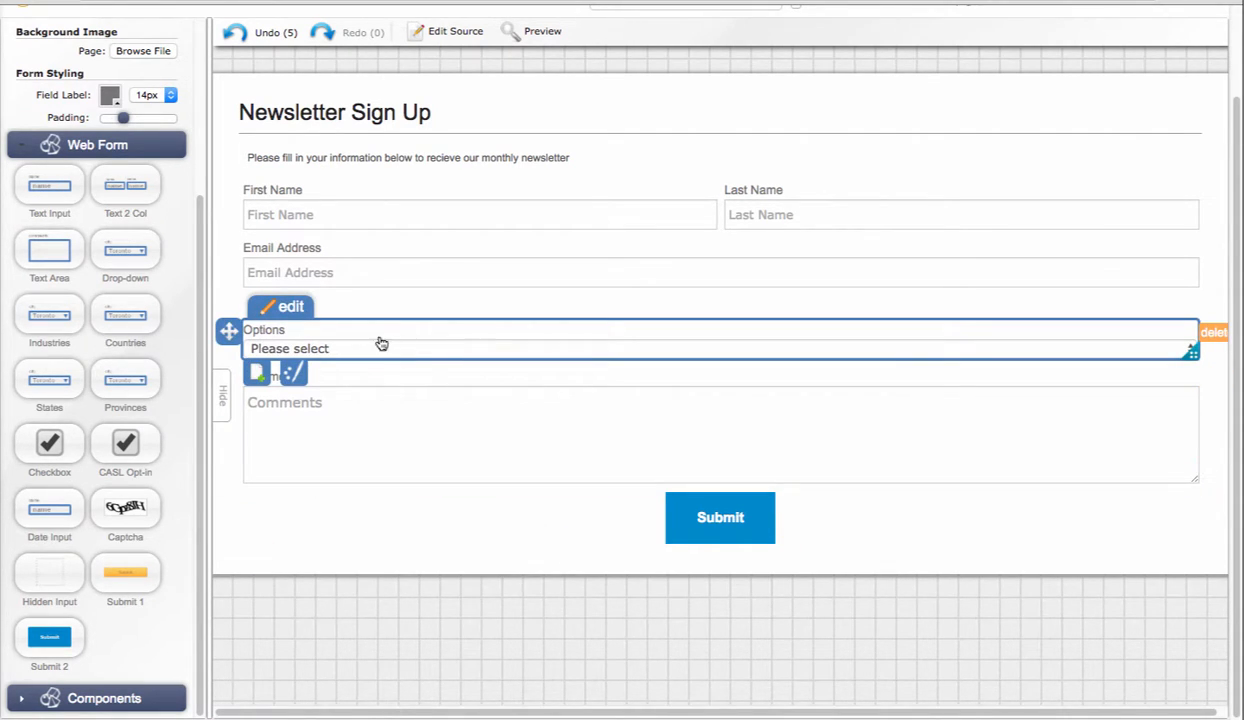
Step: Label the drop-down field "How did you hear about us?" and map it to the contact's Lead Source attribute
click(289, 309)
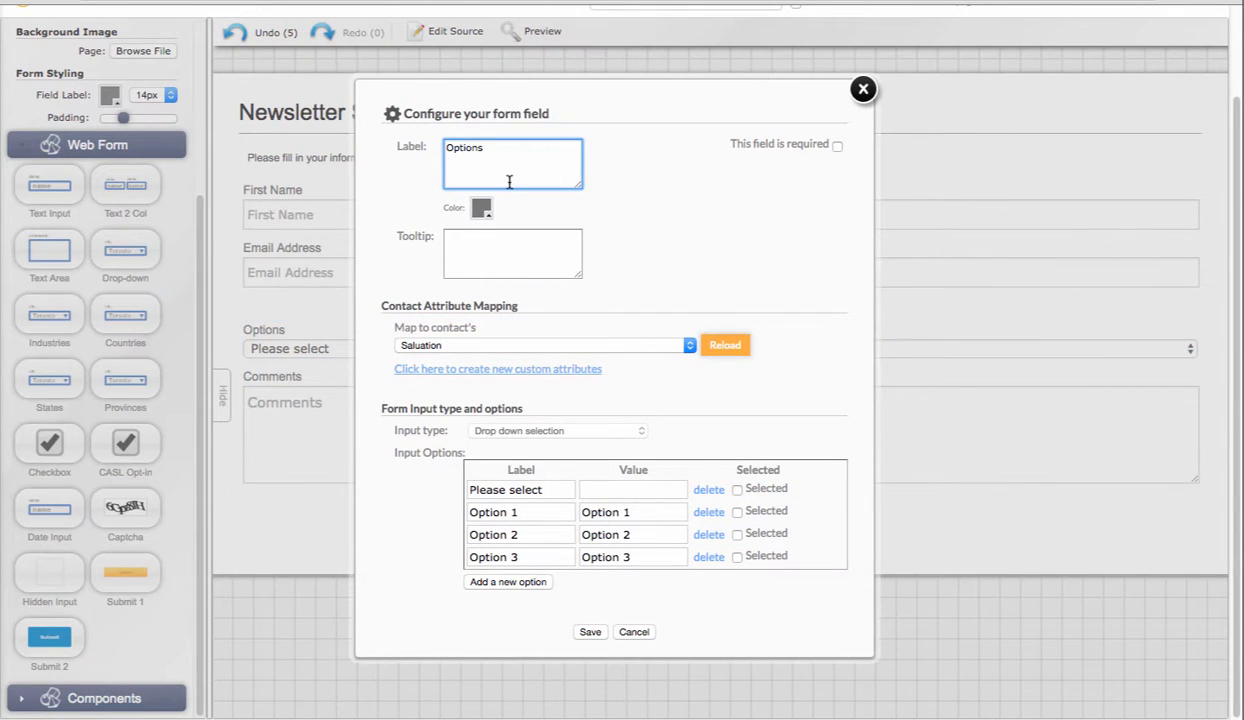
drag(510, 153, 446, 143)
text(How did you hear about us?)
click(687, 346)
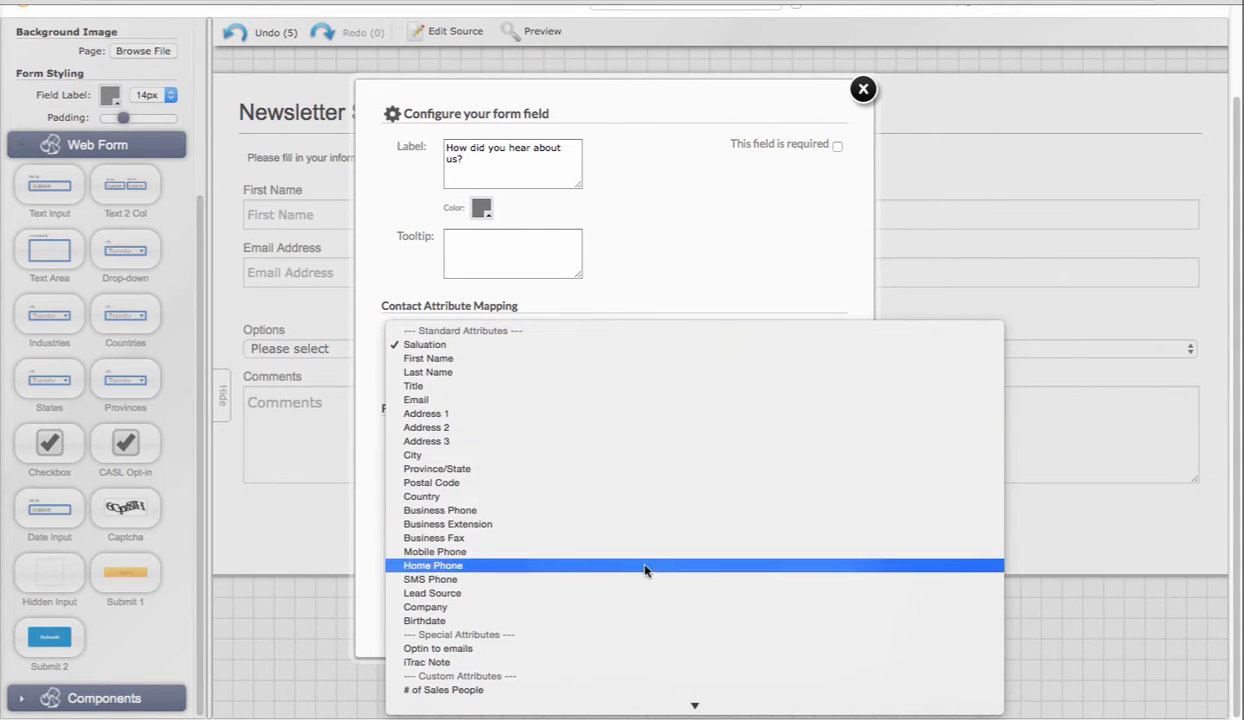
click(644, 593)
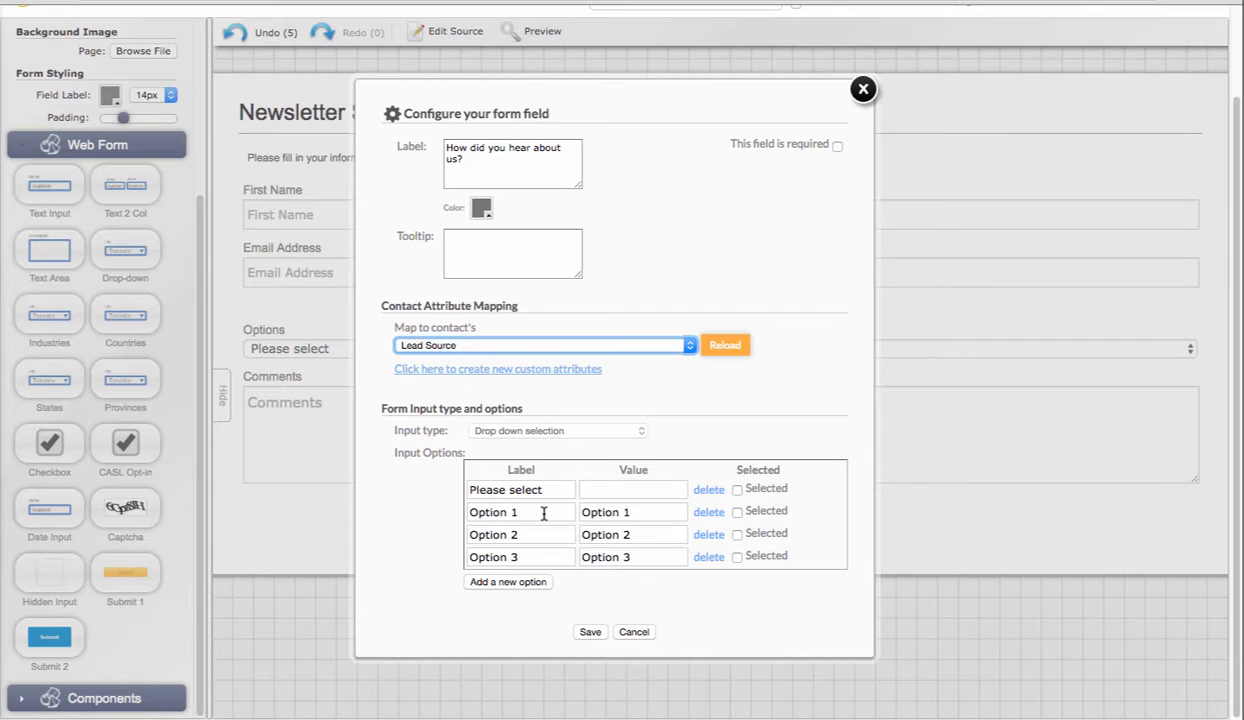
Step: Set both the label and the value of the drop-down's Option 1 to "Facebook"
drag(541, 513, 455, 512)
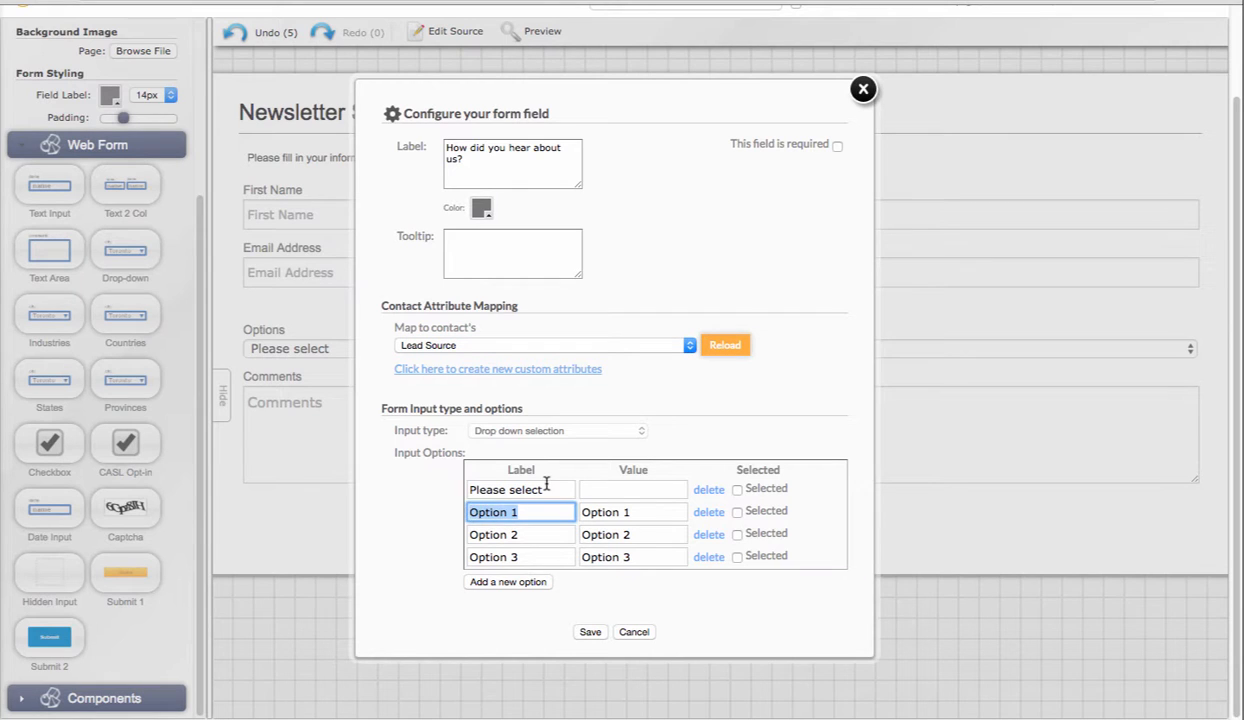
text(Facebook)
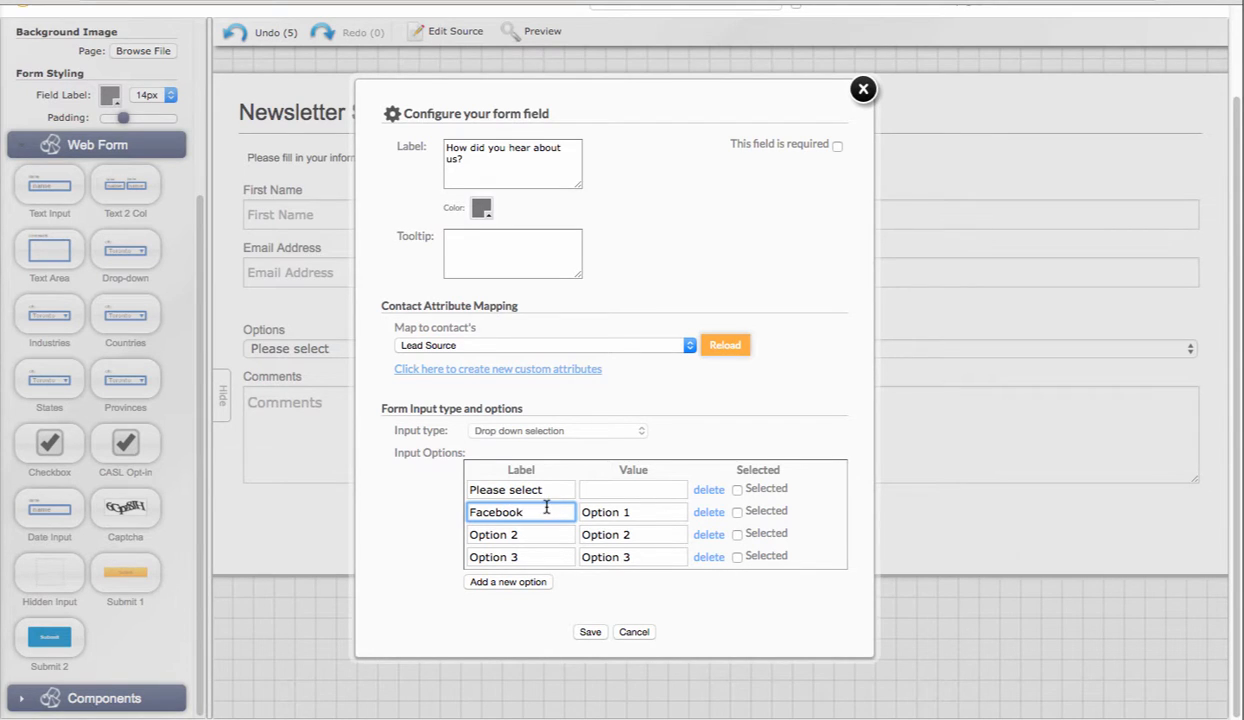
drag(456, 512, 643, 513)
key(Tab)
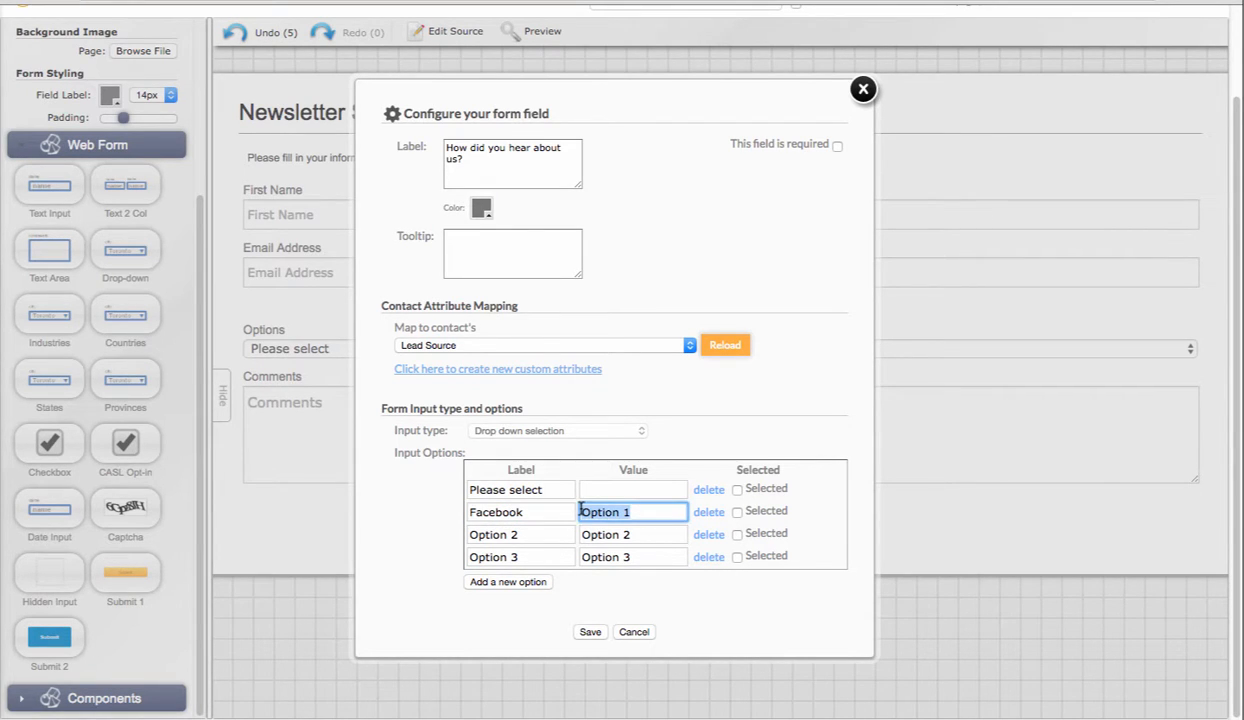
text(Facebook)
Step: Set the label and value of Option 2 to "Twitter", and delete Option 3 before saving the drop-down field
drag(519, 534, 455, 539)
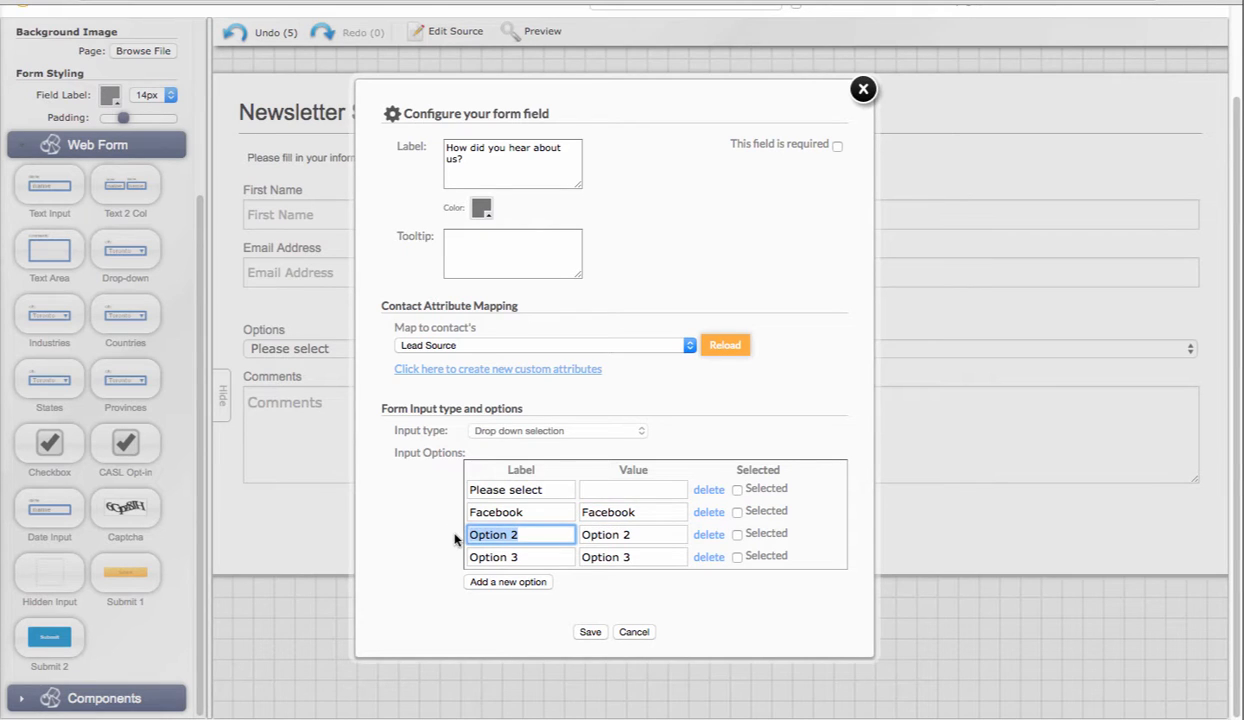
text(Twitter)
drag(633, 535, 580, 536)
text(Rw)
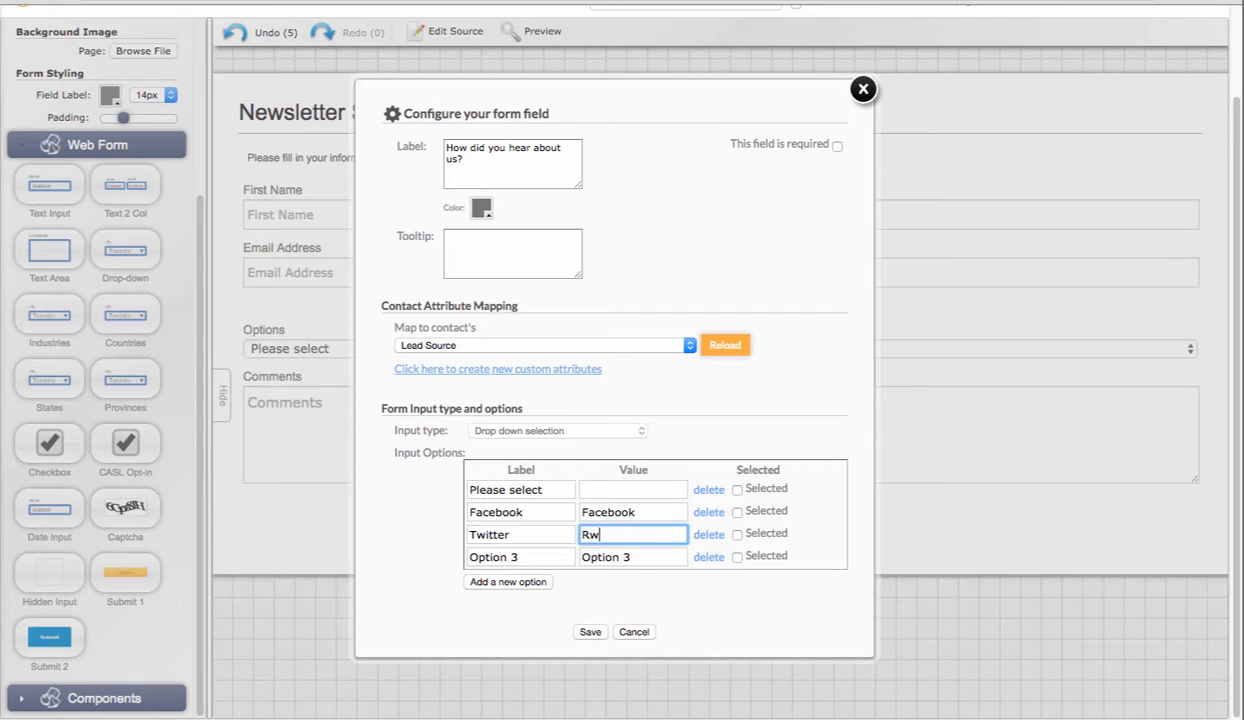
text(Twitter)
click(707, 558)
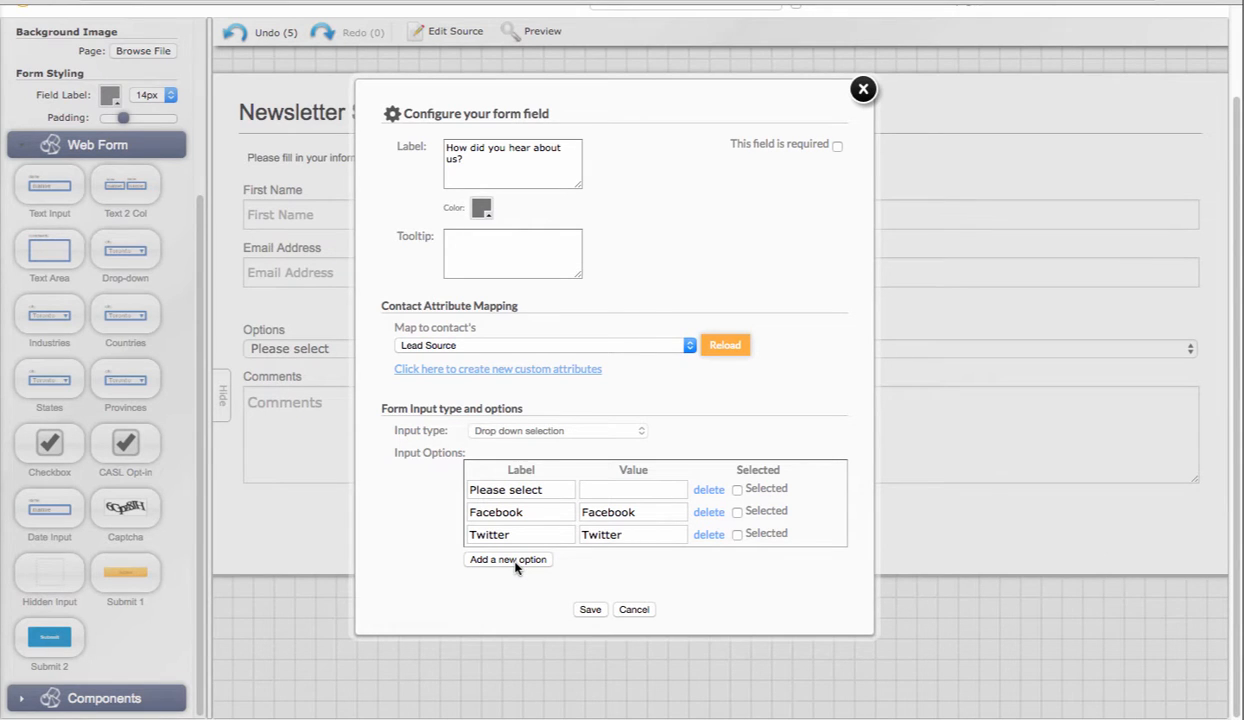
click(588, 609)
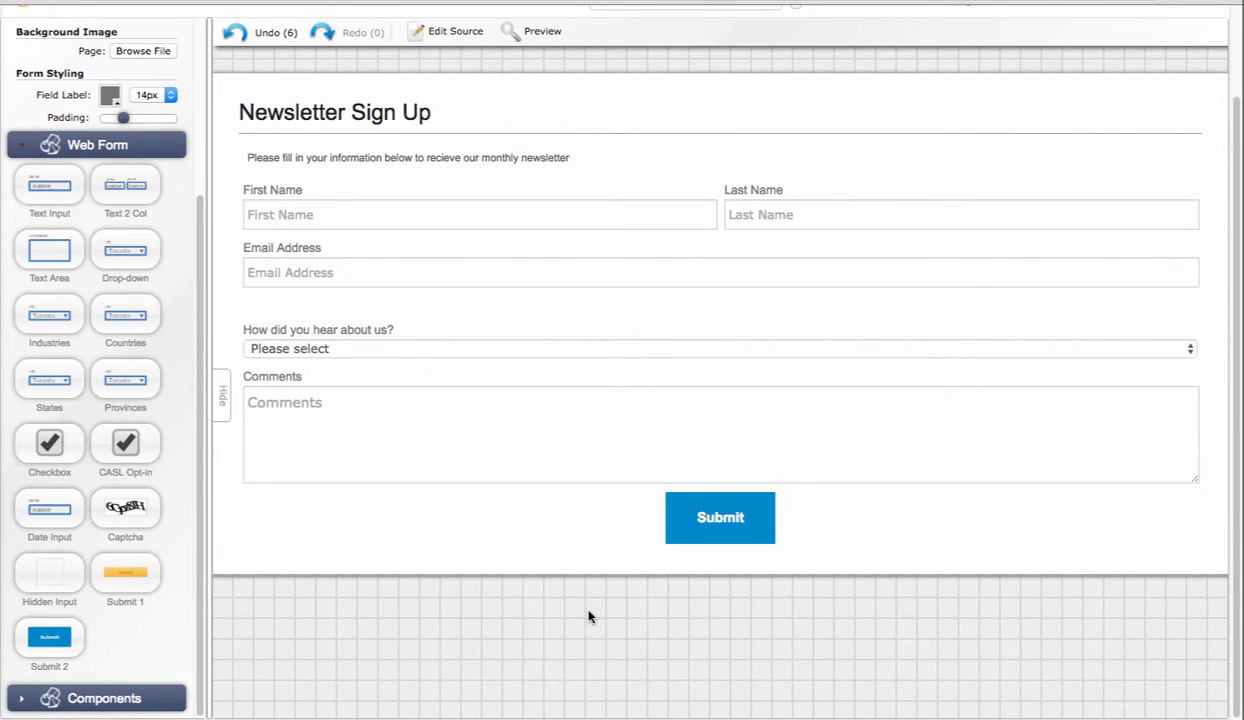
Step: Finish the form design and continue to the Review and Complete stage
scroll(613, 604, up, 2)
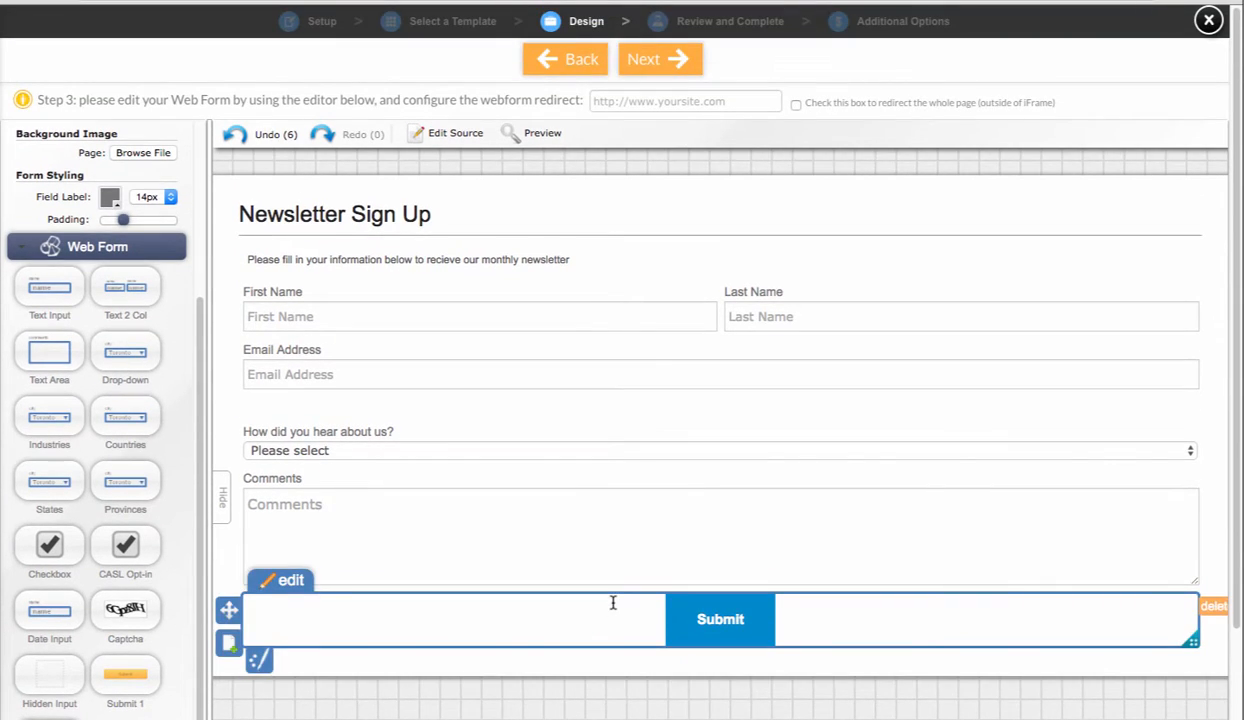
click(664, 62)
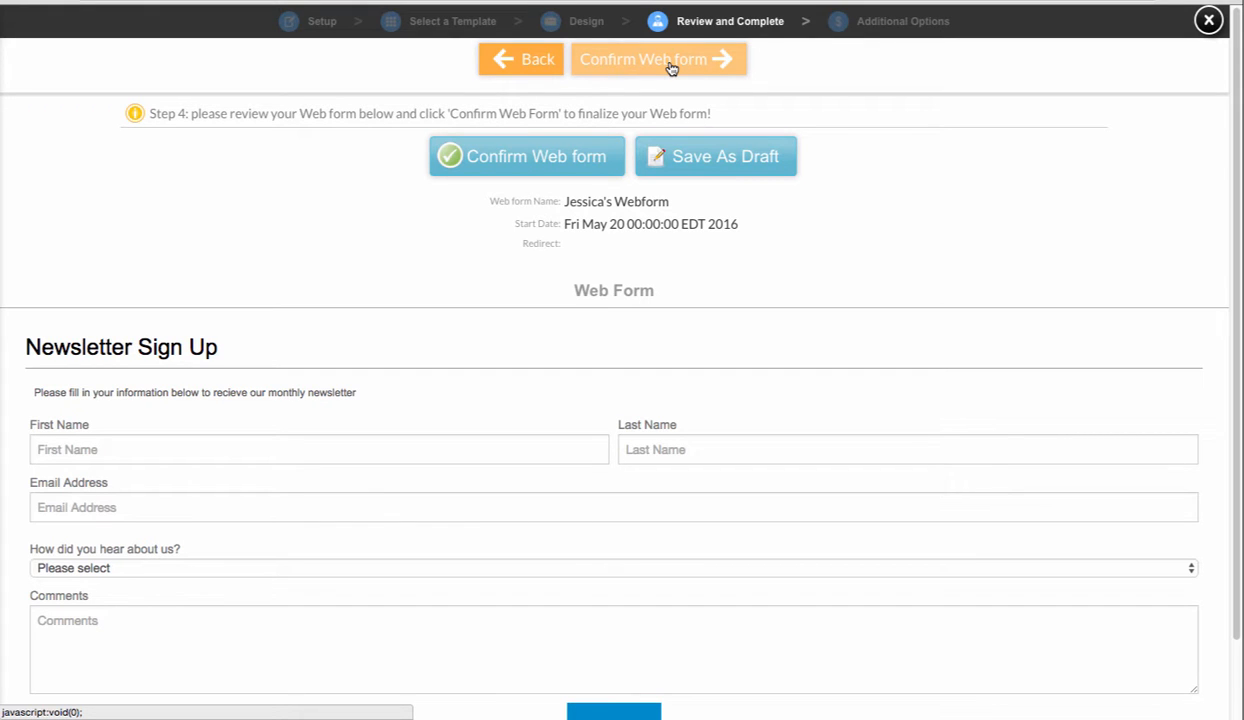
Step: Confirm the reviewed web form and add an action that adds responding contacts to the account owner's Test List
scroll(895, 252, down, 2)
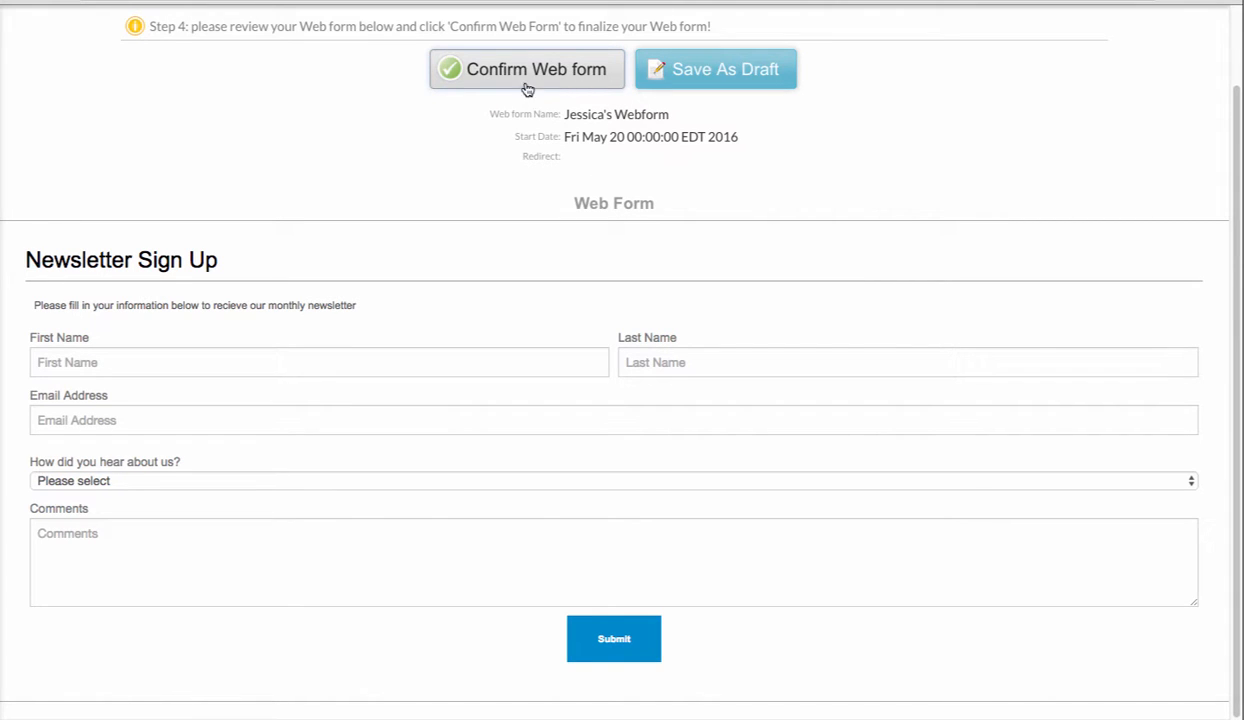
click(555, 75)
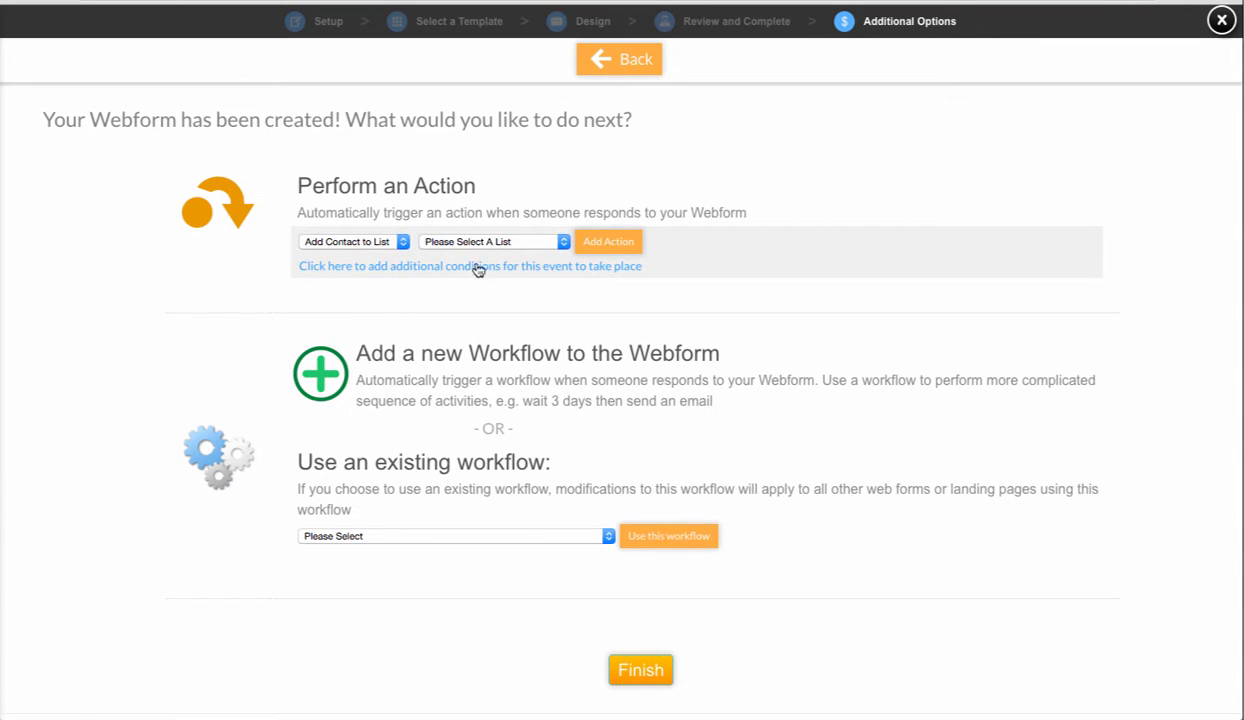
click(565, 244)
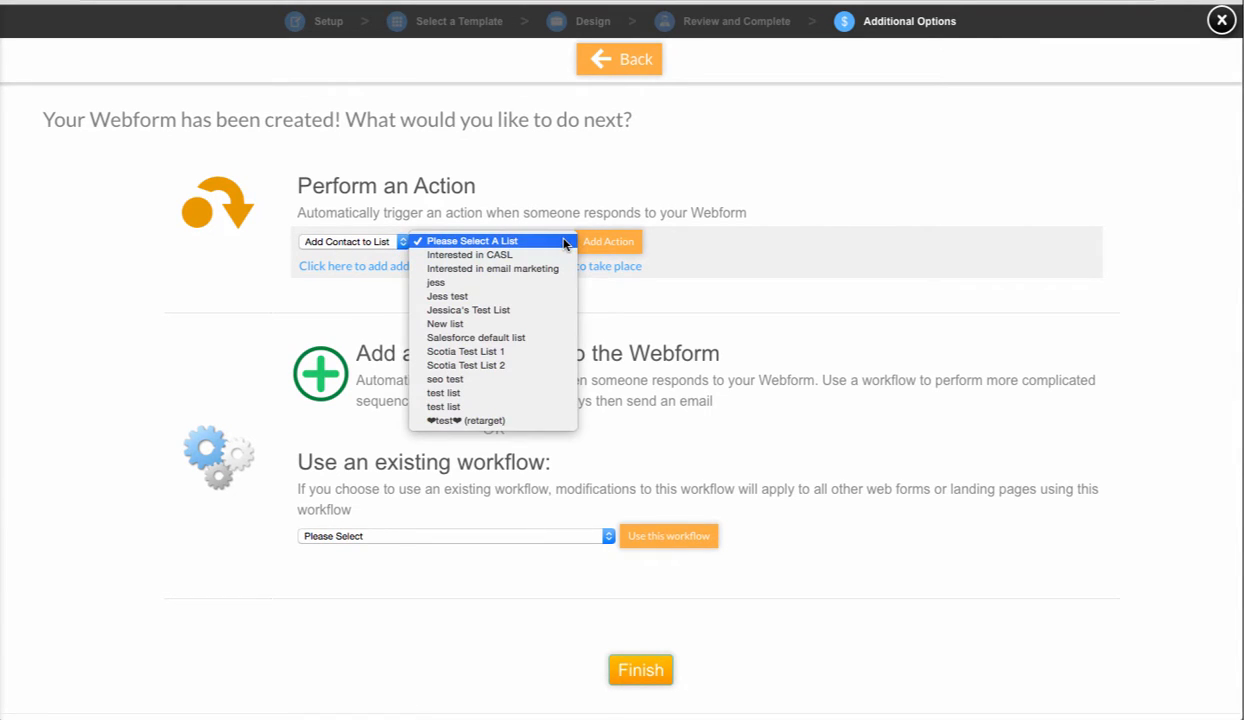
click(536, 310)
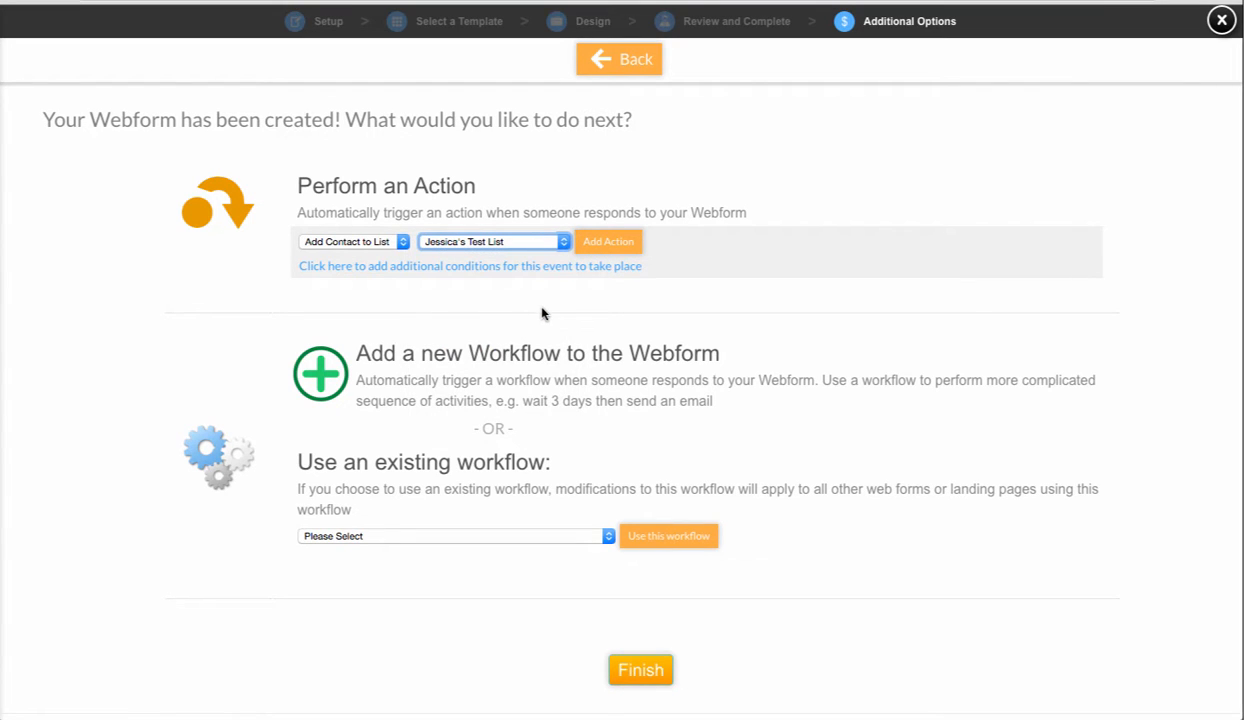
click(612, 244)
Step: Check the existing workflows available for the web form, and finish the additional options without attaching one
scroll(614, 250, down, 1)
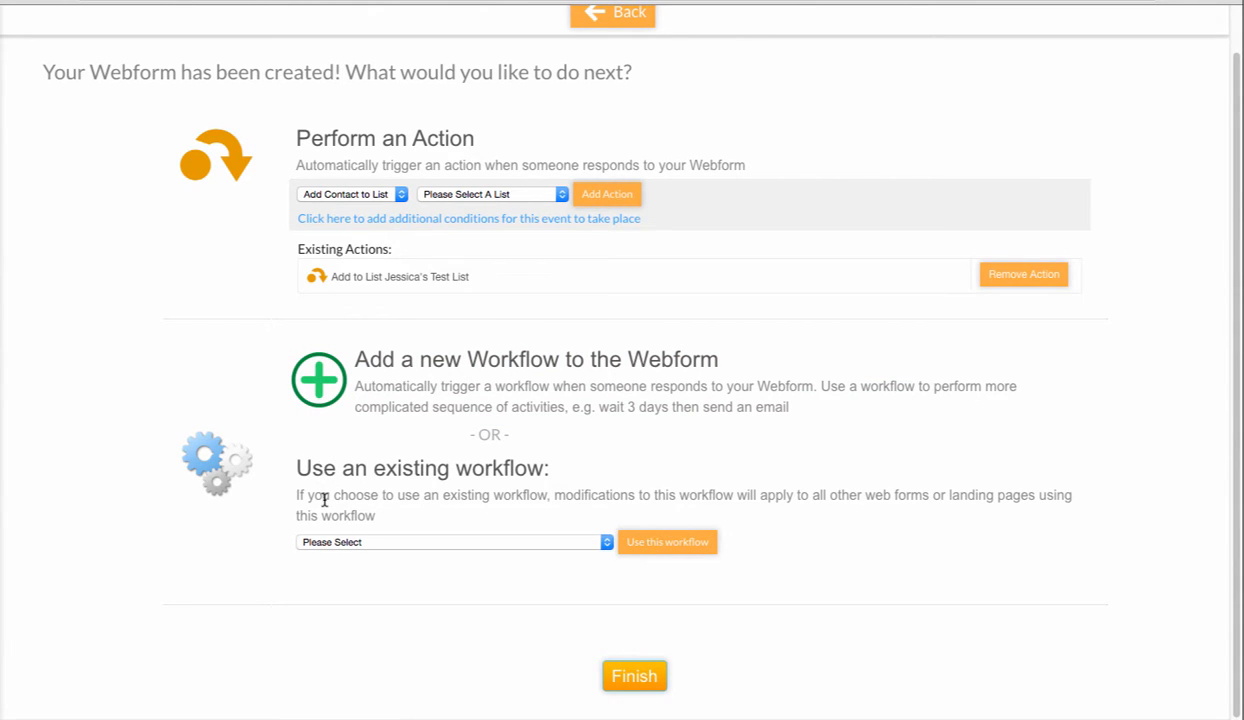
click(606, 544)
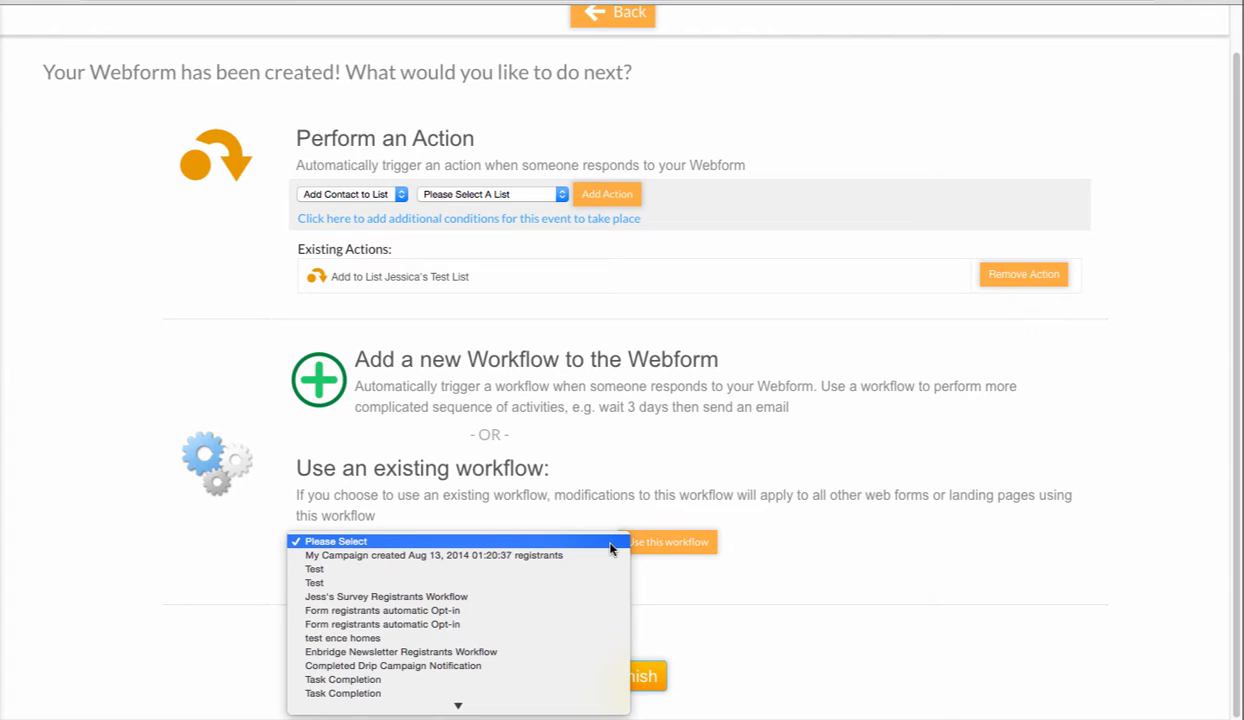
click(576, 511)
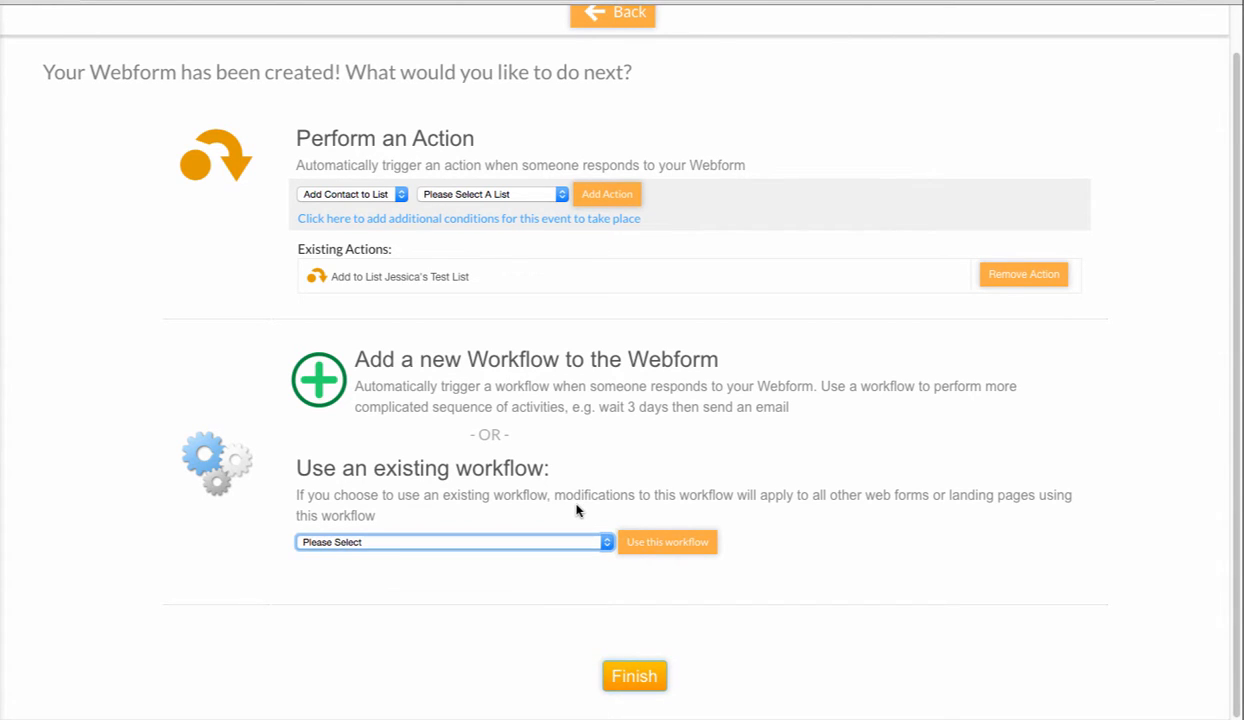
click(641, 677)
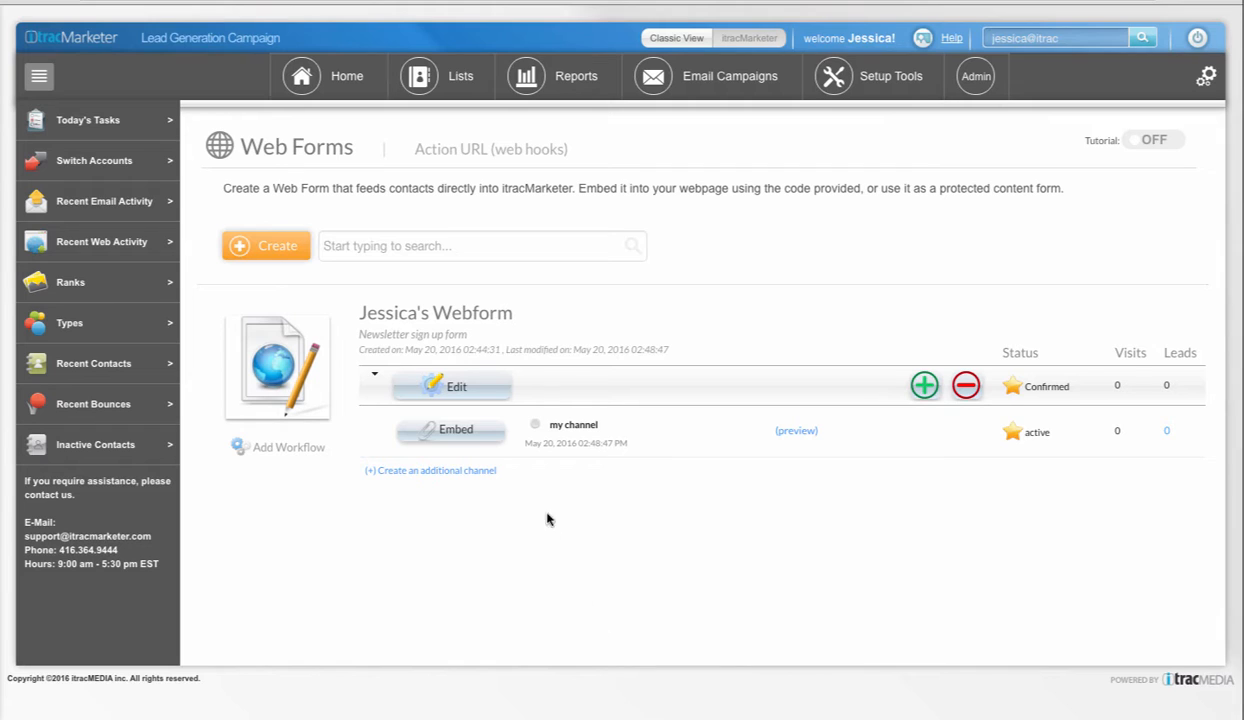
Step: View the iFrame embed code for the web form's "my channel", highlighting the snippet for the body section, and close it
click(451, 428)
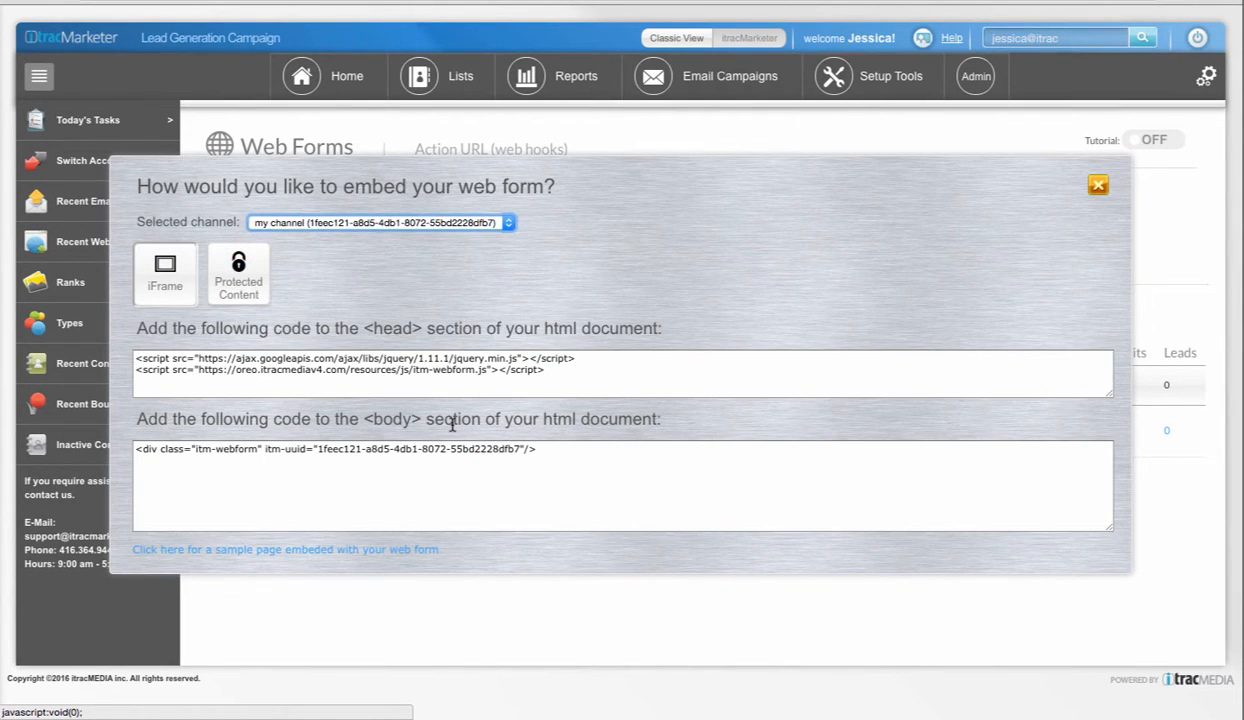
drag(538, 448, 134, 441)
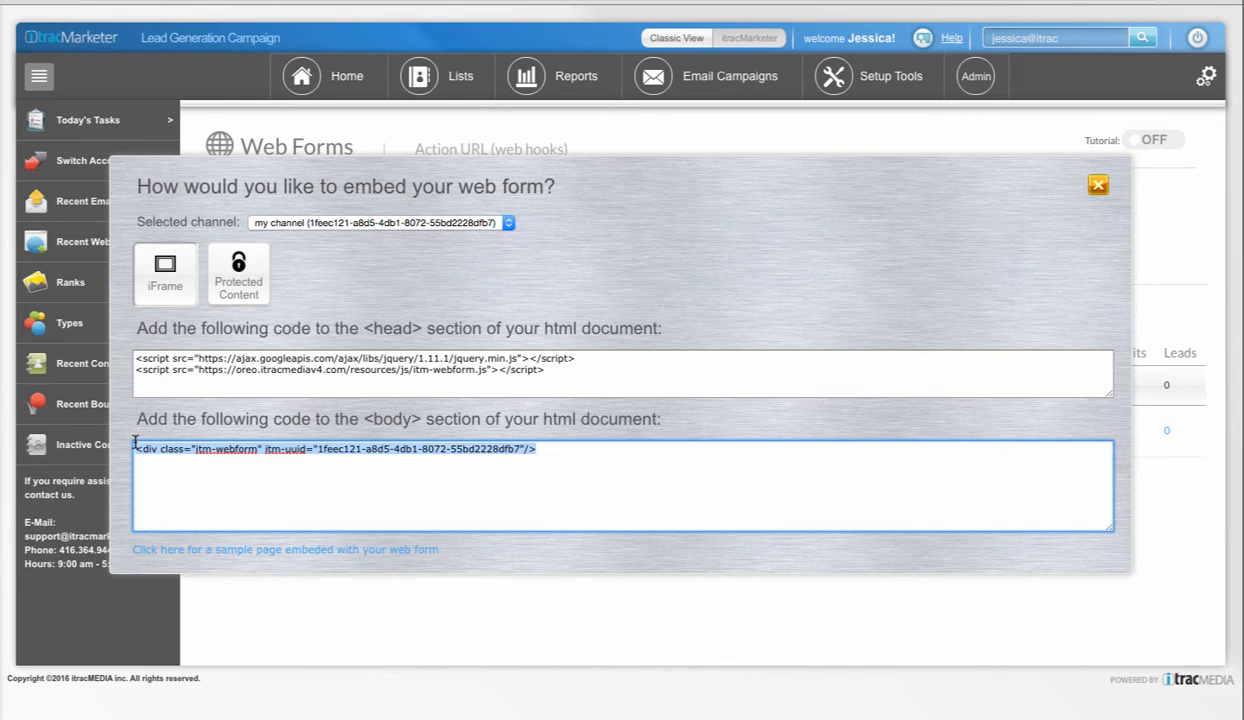
click(1097, 190)
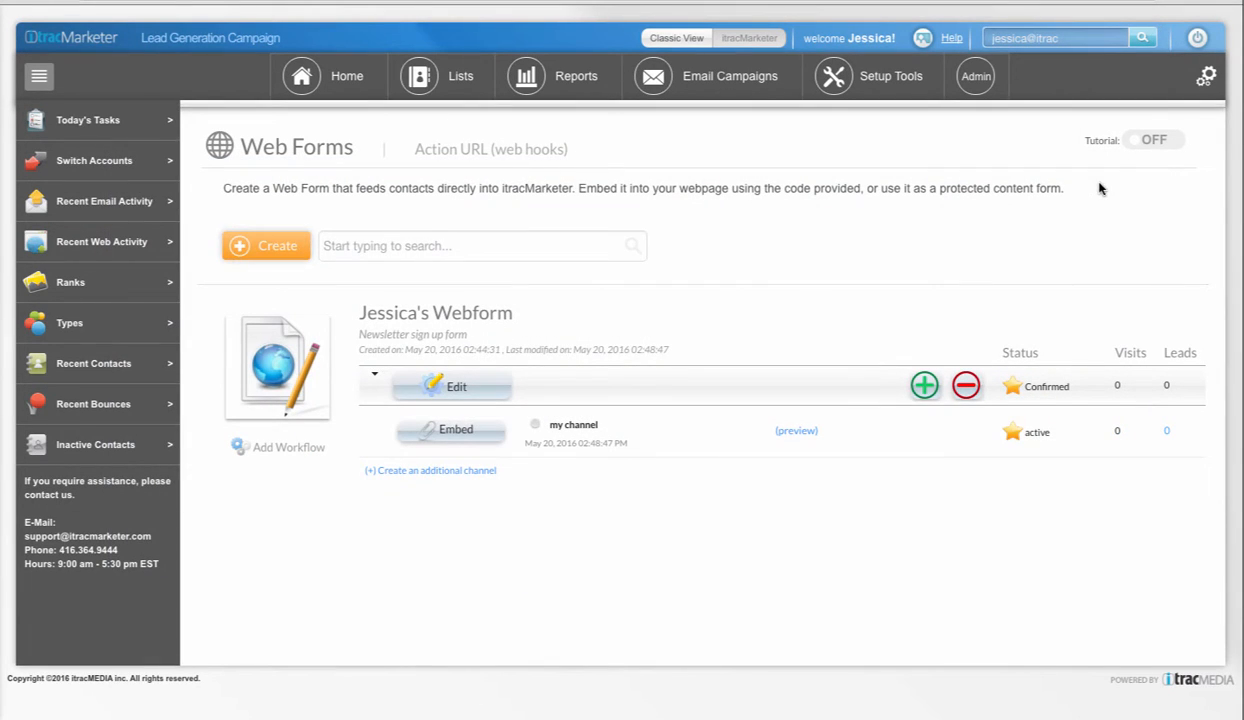